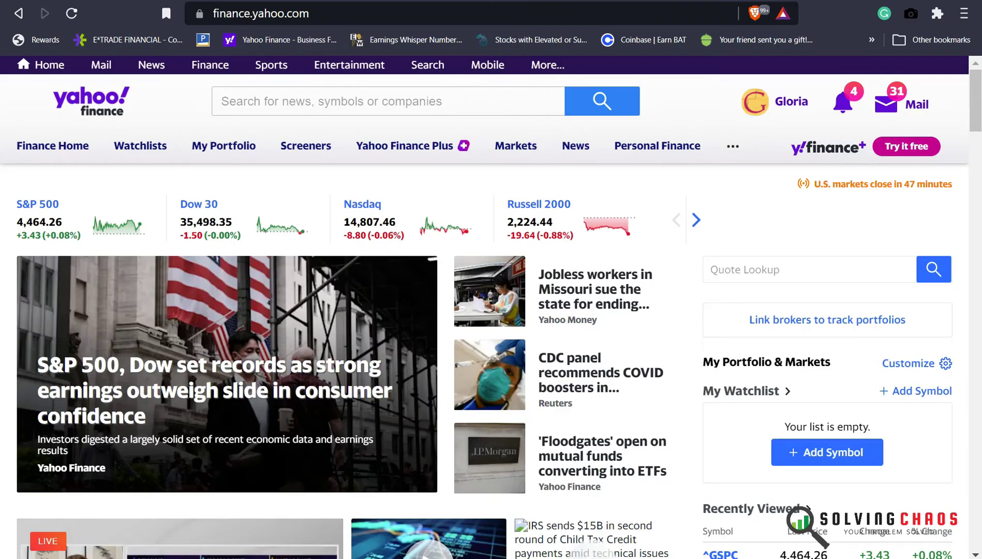
Dismiss the Windows calendar flyout so Yahoo Finance's index figures and watchlist show
{"action": "key", "text": "super+alt+d"}
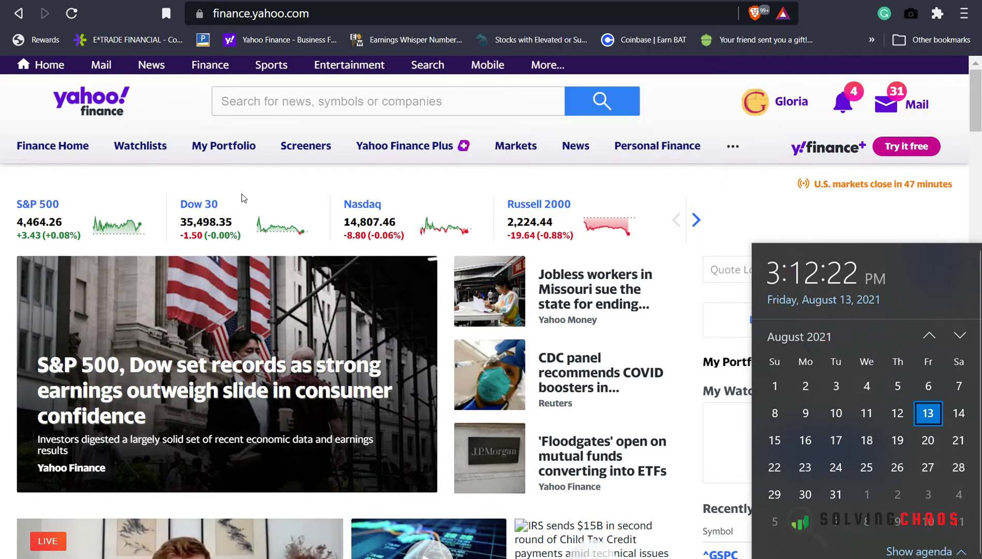
{"action": "left_click", "coordinate": [260, 197]}
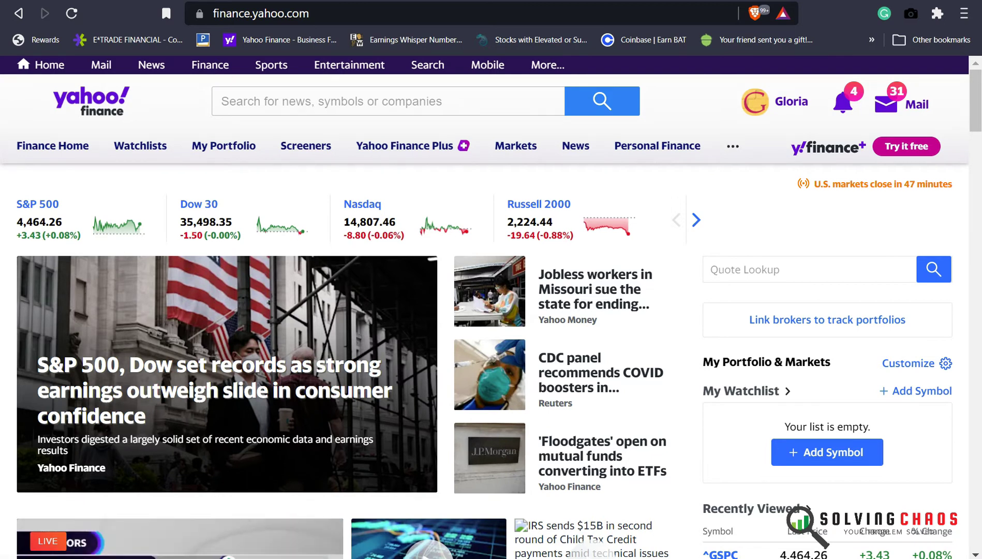
{"action": "key", "text": "alt+Left"}
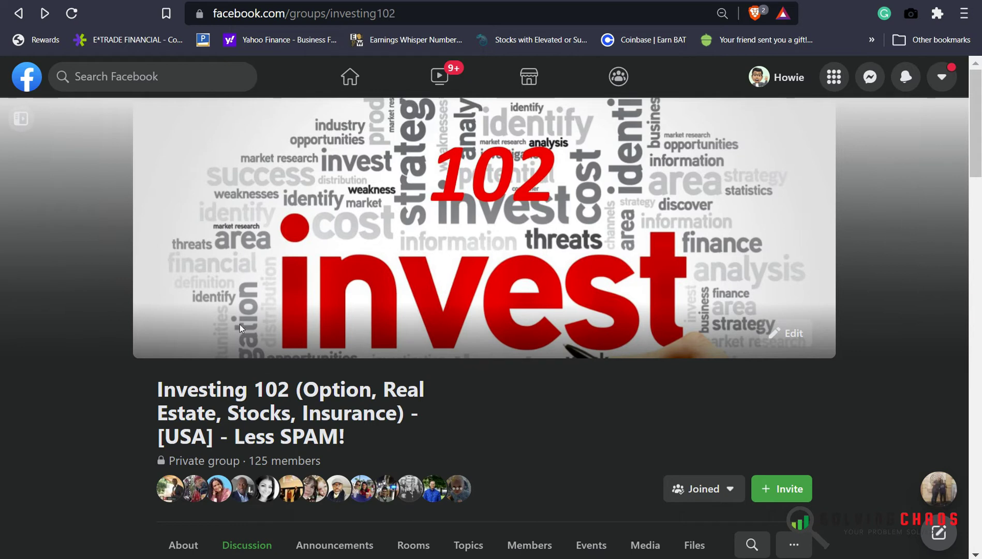
{"action": "scroll", "coordinate": [238, 237], "scroll_direction": "down", "scroll_amount": 15}
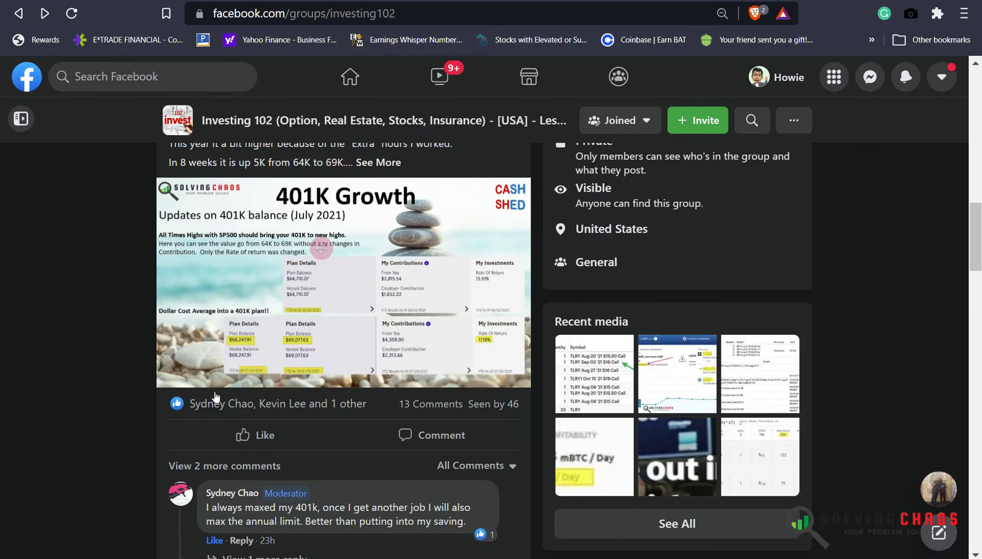
{"action": "scroll", "coordinate": [230, 344], "scroll_direction": "up", "scroll_amount": 2}
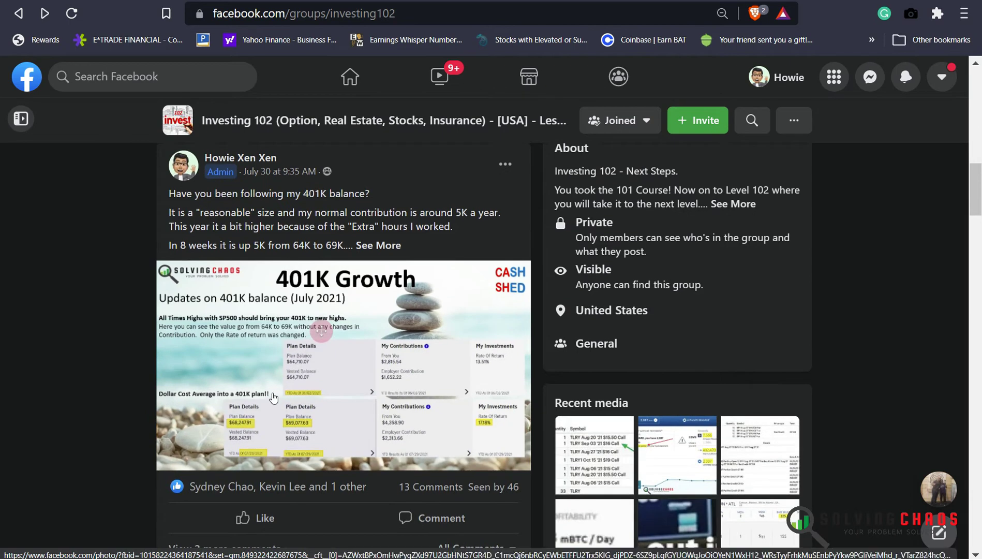
{"action": "scroll", "coordinate": [273, 397], "scroll_direction": "down", "scroll_amount": 15}
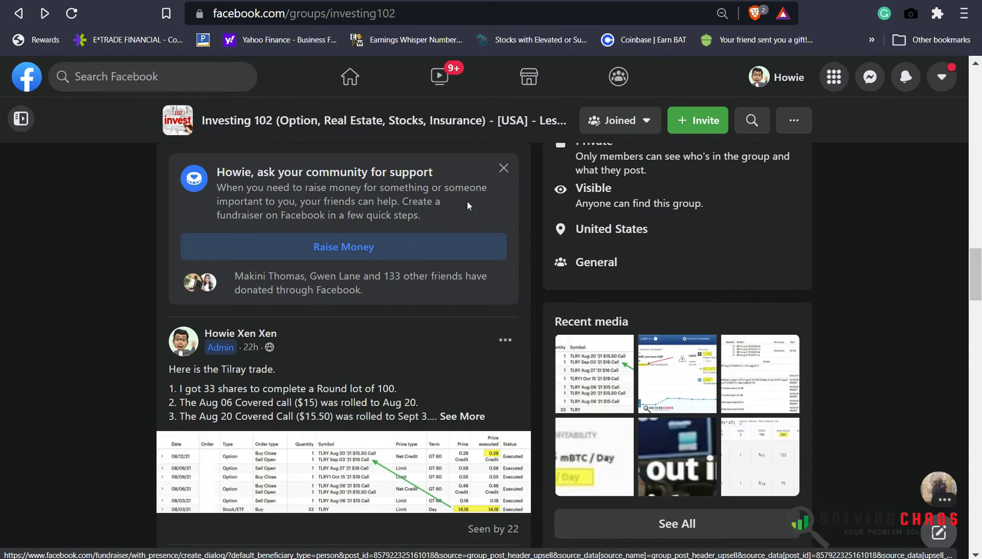
{"action": "left_click", "coordinate": [504, 168]}
{"action": "scroll", "coordinate": [383, 281], "scroll_direction": "down", "scroll_amount": 5}
{"action": "scroll", "coordinate": [323, 313], "scroll_direction": "up", "scroll_amount": 5}
{"action": "left_click", "coordinate": [324, 312]}
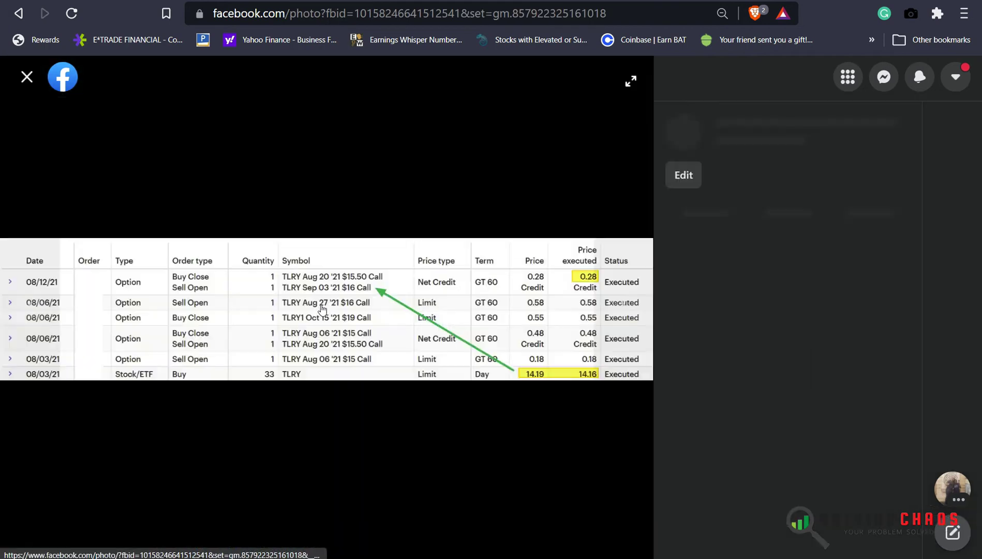
{"action": "left_click", "coordinate": [28, 77]}
{"action": "mouse_move", "coordinate": [247, 383]}
{"action": "scroll", "coordinate": [247, 383], "scroll_direction": "down", "scroll_amount": 3}
{"action": "scroll", "coordinate": [240, 403], "scroll_direction": "down", "scroll_amount": 2}
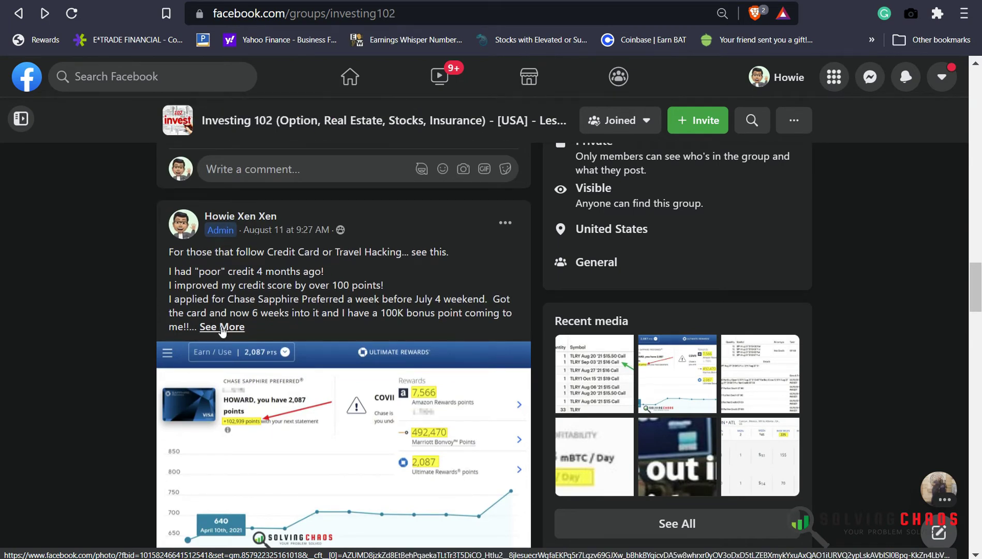
{"action": "scroll", "coordinate": [216, 315], "scroll_direction": "down", "scroll_amount": 15}
{"action": "scroll", "coordinate": [216, 317], "scroll_direction": "down", "scroll_amount": 6}
{"action": "scroll", "coordinate": [173, 323], "scroll_direction": "down", "scroll_amount": 4}
{"action": "left_click", "coordinate": [331, 326]}
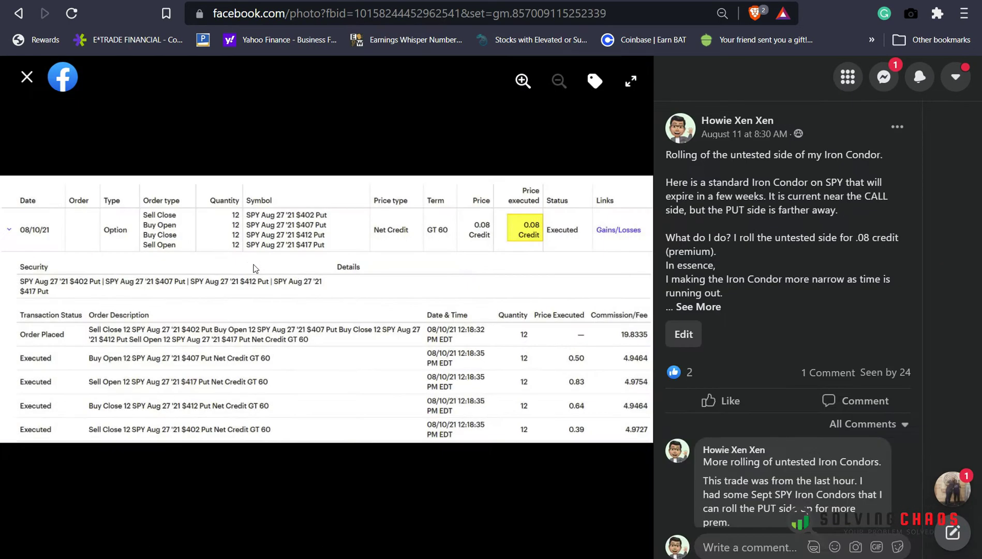
{"action": "left_click", "coordinate": [26, 77]}
{"action": "scroll", "coordinate": [105, 225], "scroll_direction": "up", "scroll_amount": 10}
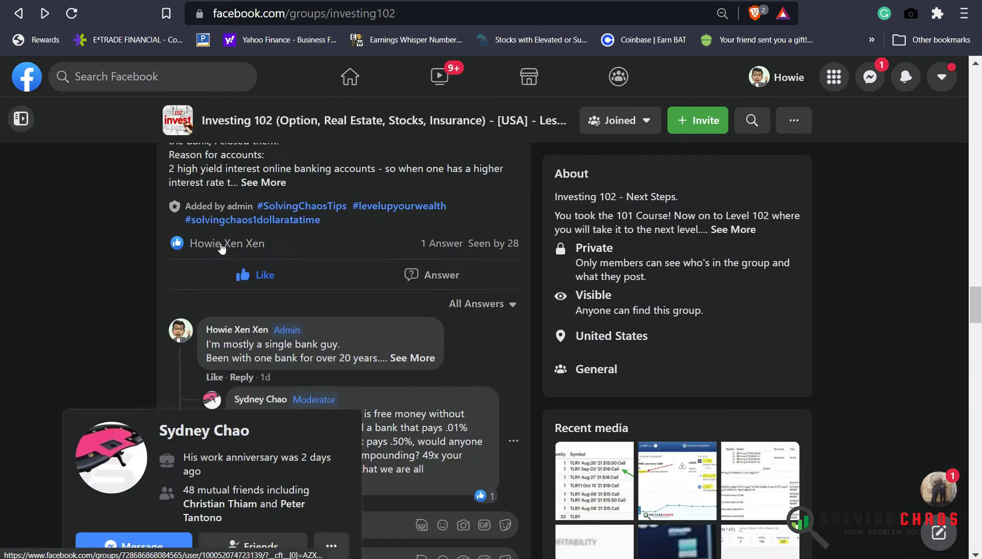
{"action": "scroll", "coordinate": [105, 225], "scroll_direction": "up", "scroll_amount": 6}
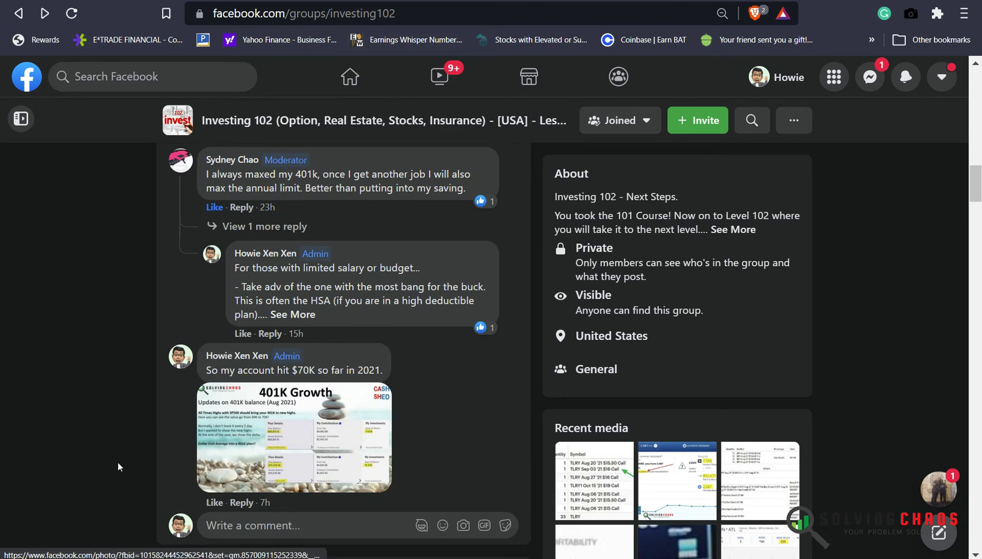
{"action": "scroll", "coordinate": [202, 202], "scroll_direction": "up", "scroll_amount": 15}
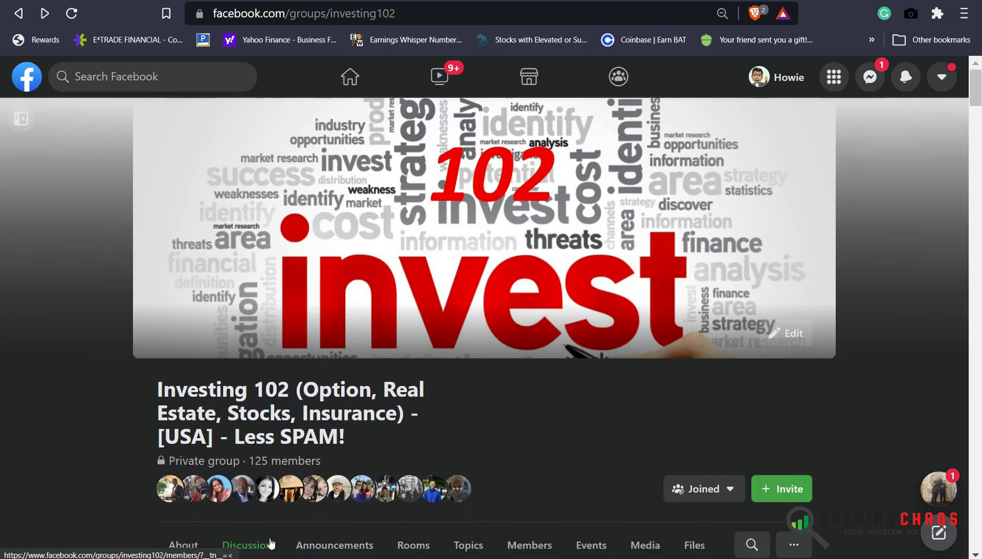
{"action": "left_click", "coordinate": [279, 39]}
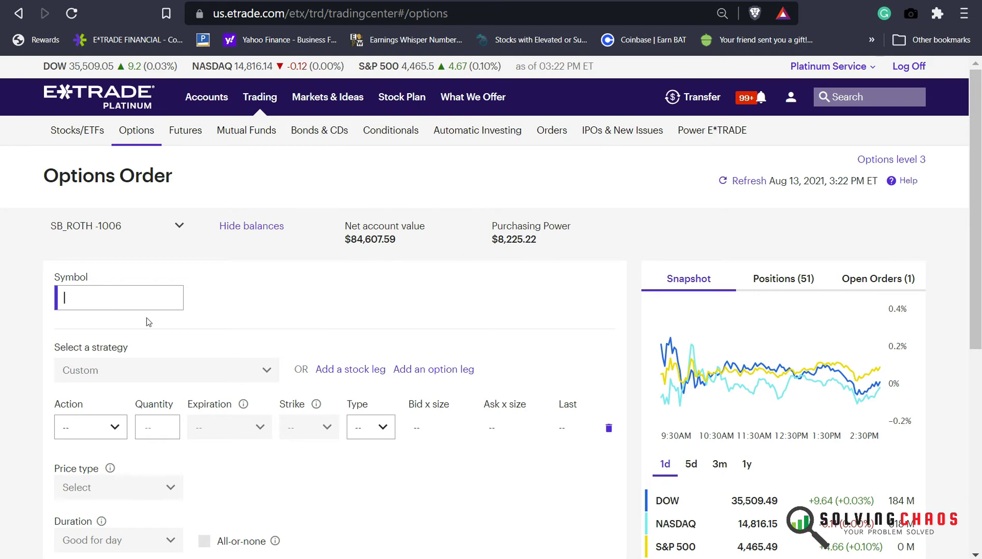
Enter SPY as the order's underlying and choose the Iron Condor strategy
{"action": "type", "text": "SPY"}
{"action": "left_click", "coordinate": [145, 320]}
{"action": "left_click", "coordinate": [140, 411]}
{"action": "left_click", "coordinate": [118, 367]}
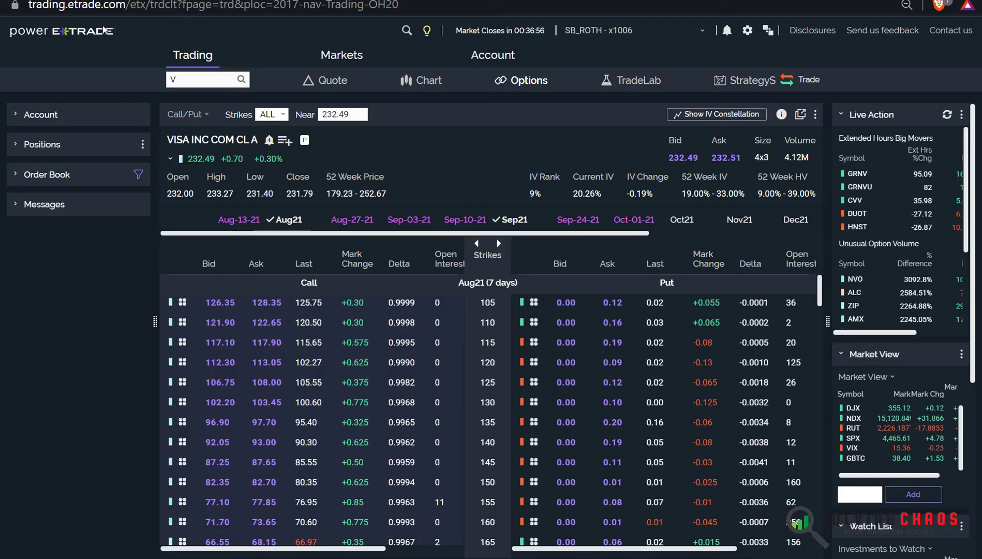
Load the SPY option chain in Power E*TRADE and switch it to the Sep-30-21 expiration
{"action": "left_click", "coordinate": [196, 84]}
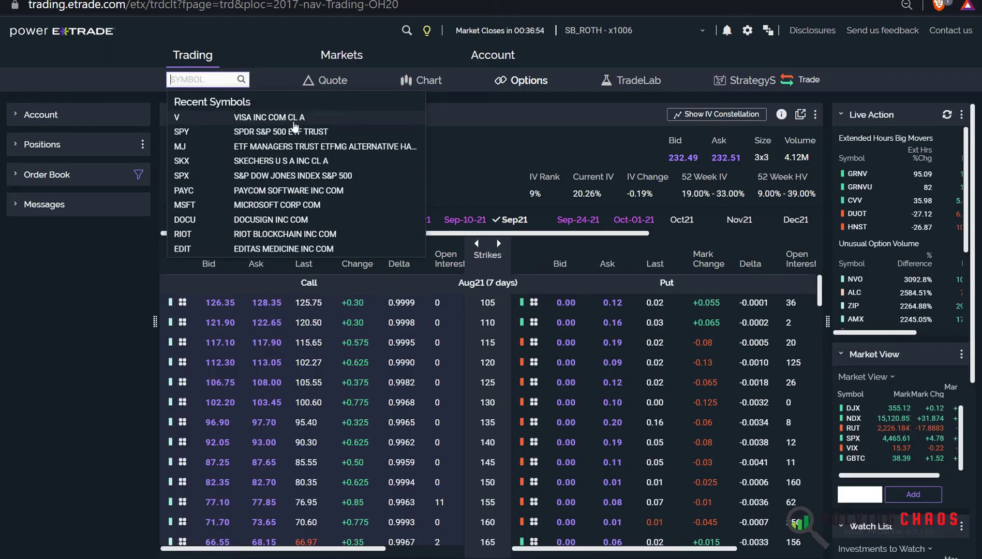
{"action": "left_click", "coordinate": [294, 133]}
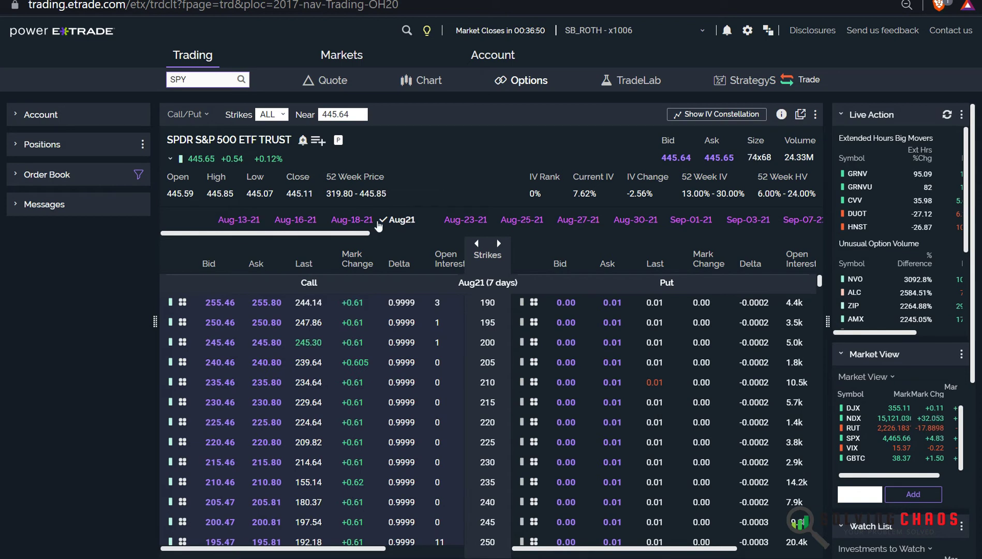
{"action": "left_click", "coordinate": [390, 226]}
{"action": "left_click_drag", "start_coordinate": [363, 233], "coordinate": [515, 241]}
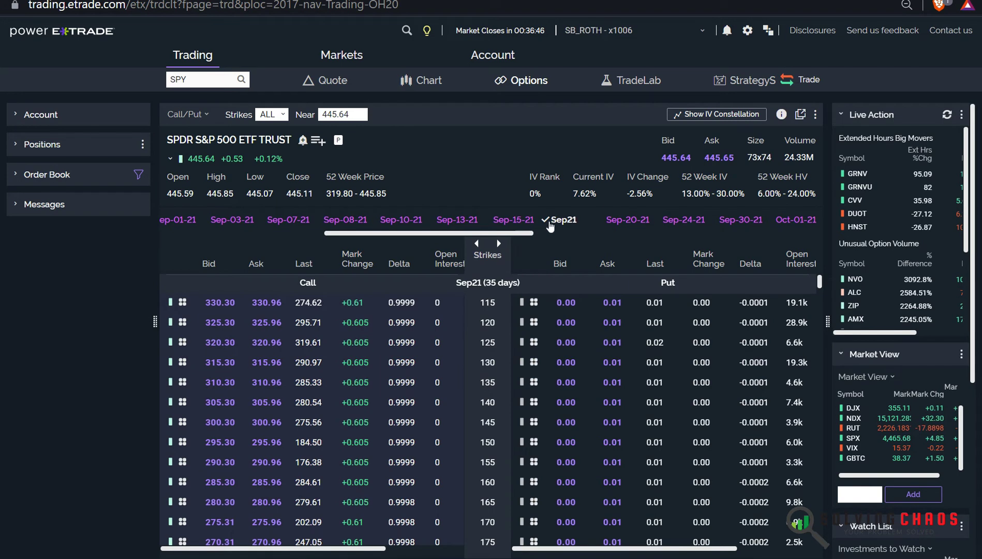
{"action": "left_click", "coordinate": [553, 222]}
{"action": "left_click_drag", "start_coordinate": [512, 233], "coordinate": [567, 239]}
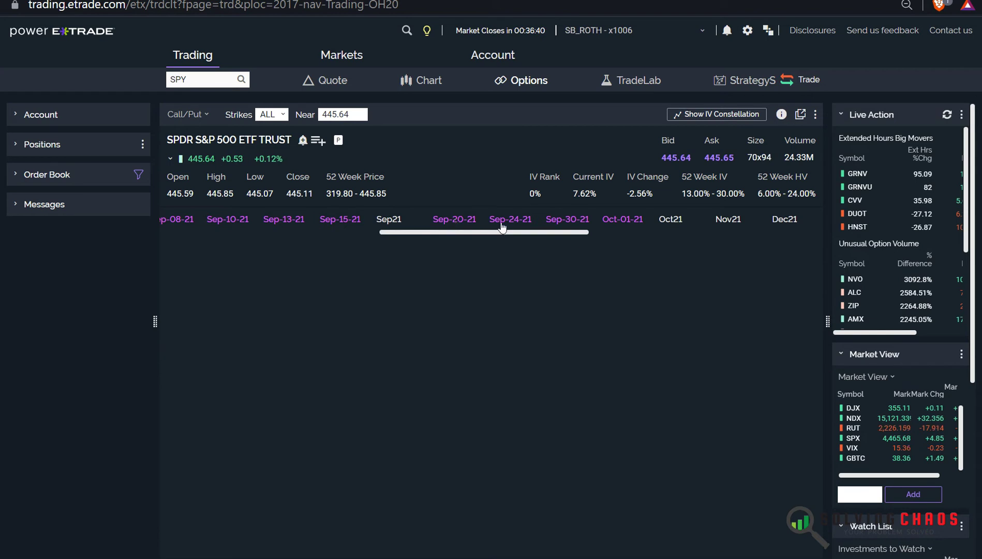
{"action": "left_click", "coordinate": [567, 220]}
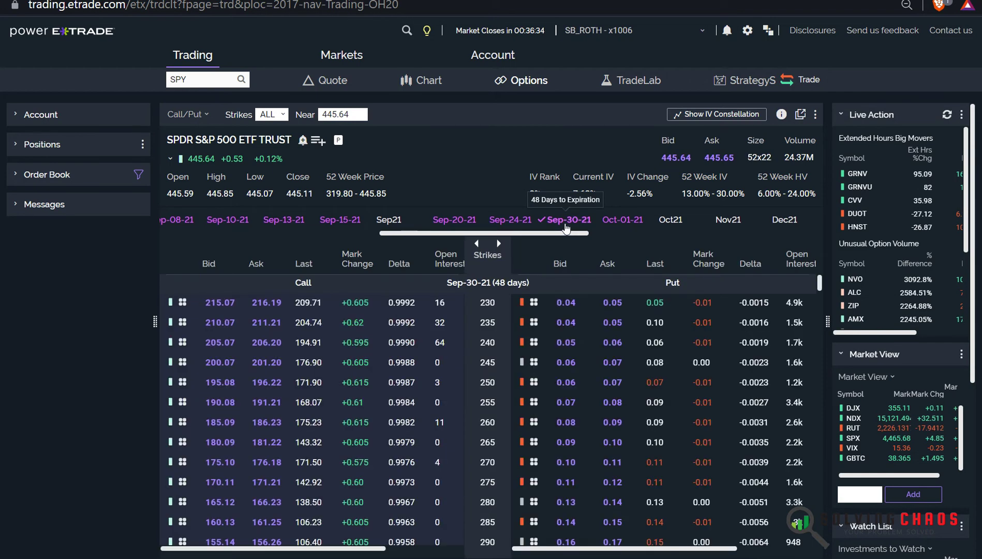
Scroll the Sep-30-21 chain to show strikes from about 386 to 409
{"action": "scroll", "coordinate": [553, 238], "scroll_direction": "left", "scroll_amount": 2}
{"action": "scroll", "coordinate": [590, 423], "scroll_direction": "down", "scroll_amount": 20}
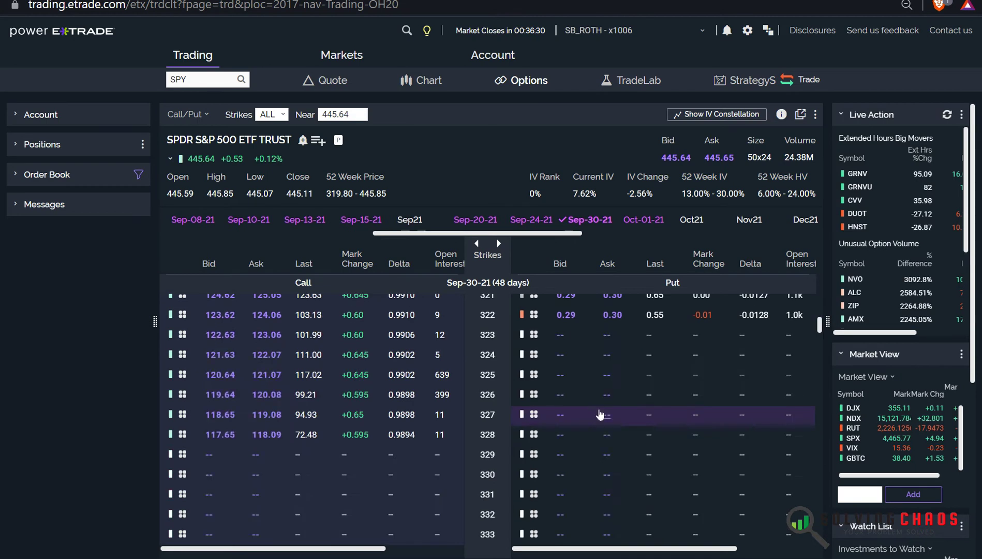
{"action": "scroll", "coordinate": [589, 423], "scroll_direction": "down", "scroll_amount": 10}
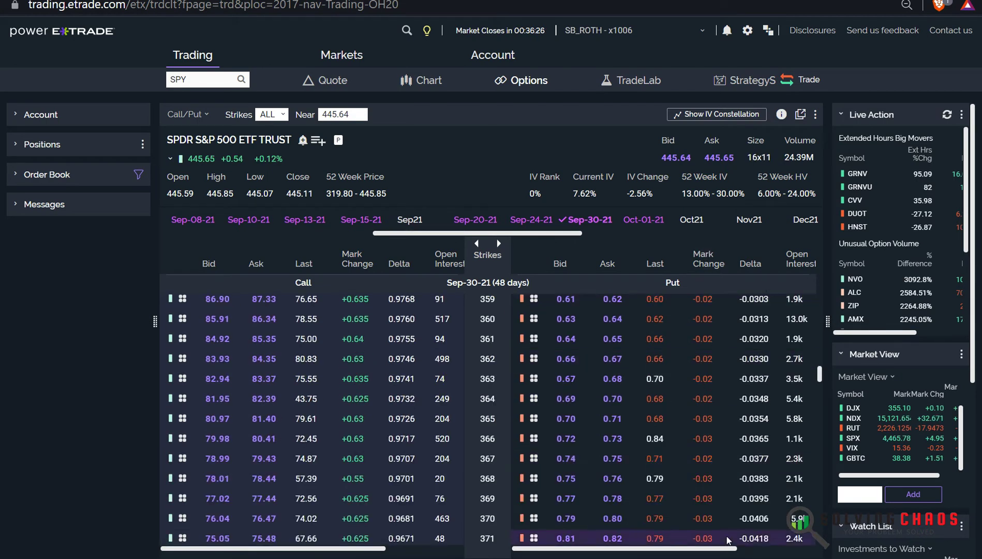
{"action": "scroll", "coordinate": [701, 551], "scroll_direction": "right", "scroll_amount": 4}
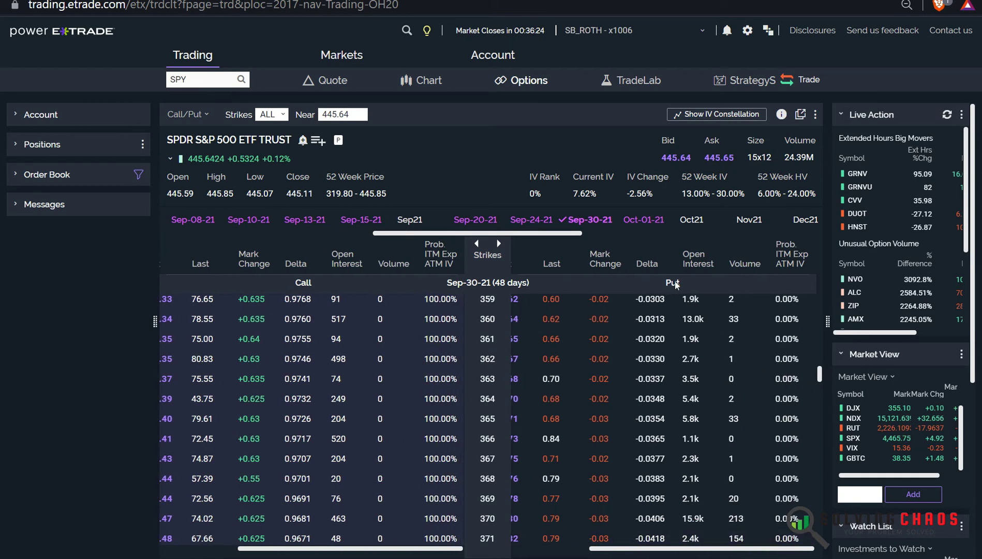
{"action": "scroll", "coordinate": [621, 450], "scroll_direction": "down", "scroll_amount": 10}
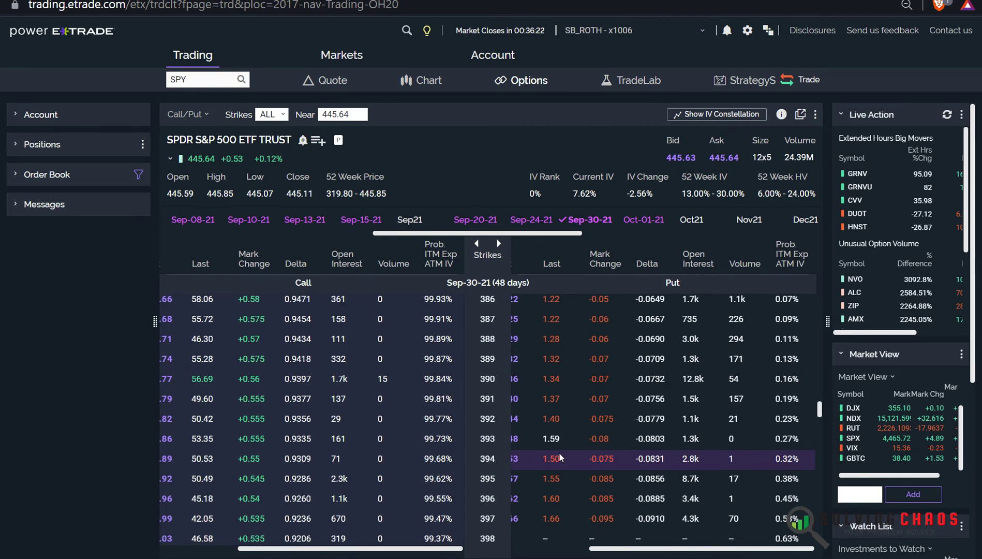
{"action": "scroll", "coordinate": [647, 456], "scroll_direction": "down", "scroll_amount": 5}
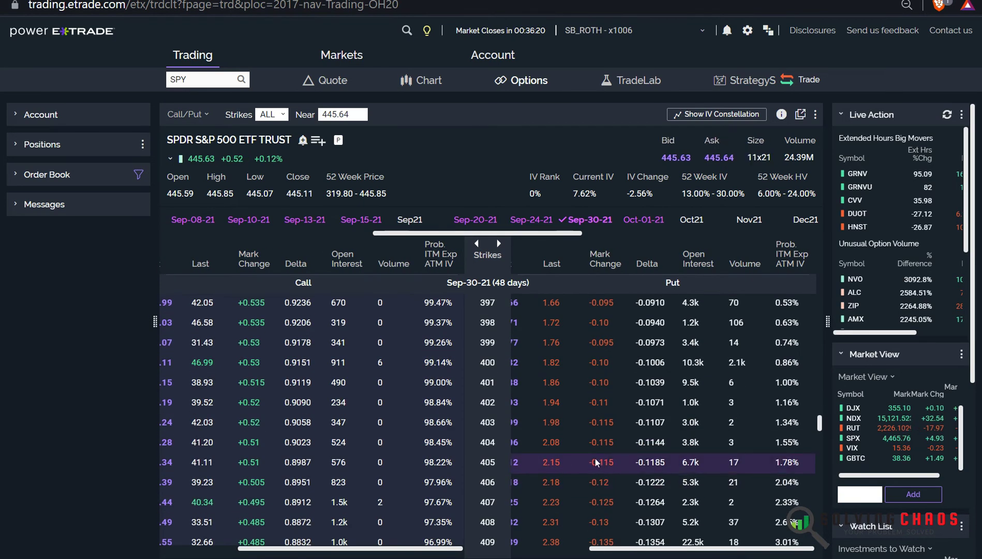
{"action": "scroll", "coordinate": [628, 427], "scroll_direction": "up", "scroll_amount": 2}
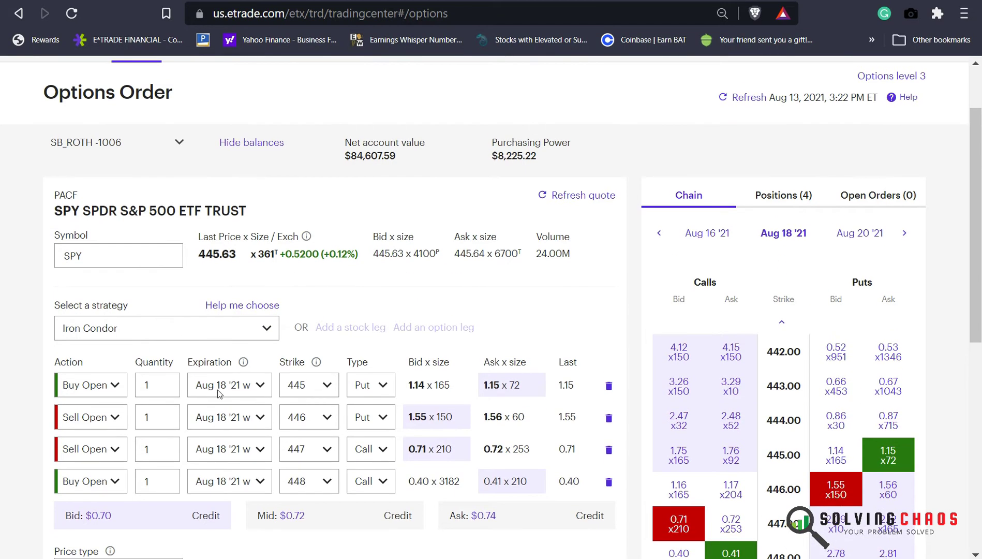
Move the condor to Sep 30 '21 with a 395 short put and 385 long put
{"action": "left_click", "coordinate": [218, 394]}
{"action": "left_click", "coordinate": [224, 367]}
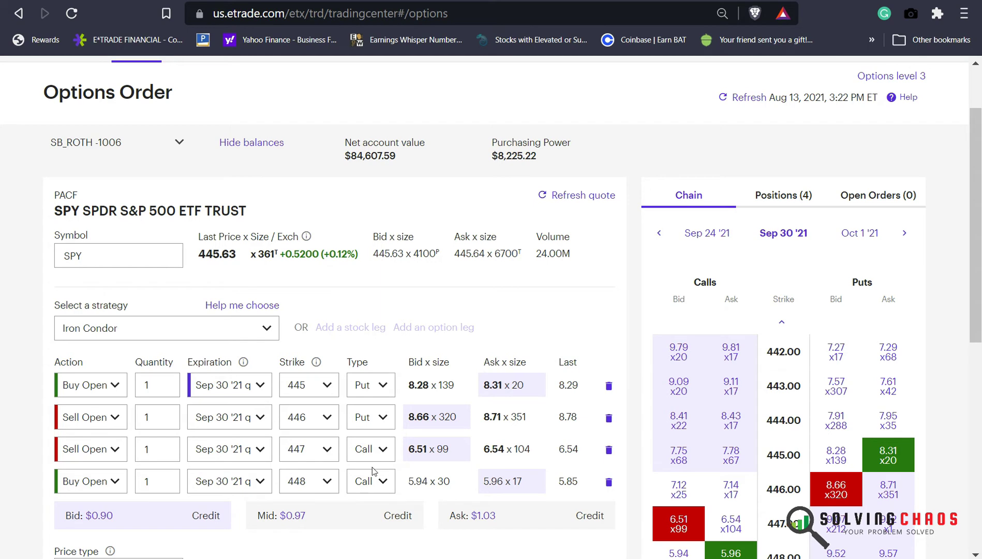
{"action": "left_click", "coordinate": [306, 419]}
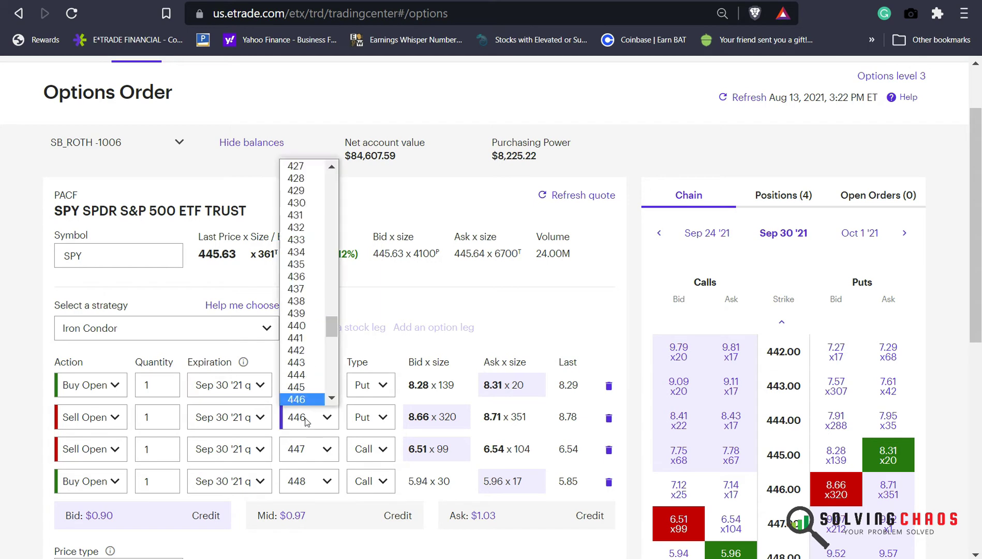
{"action": "left_click_drag", "start_coordinate": [334, 333], "coordinate": [334, 287]}
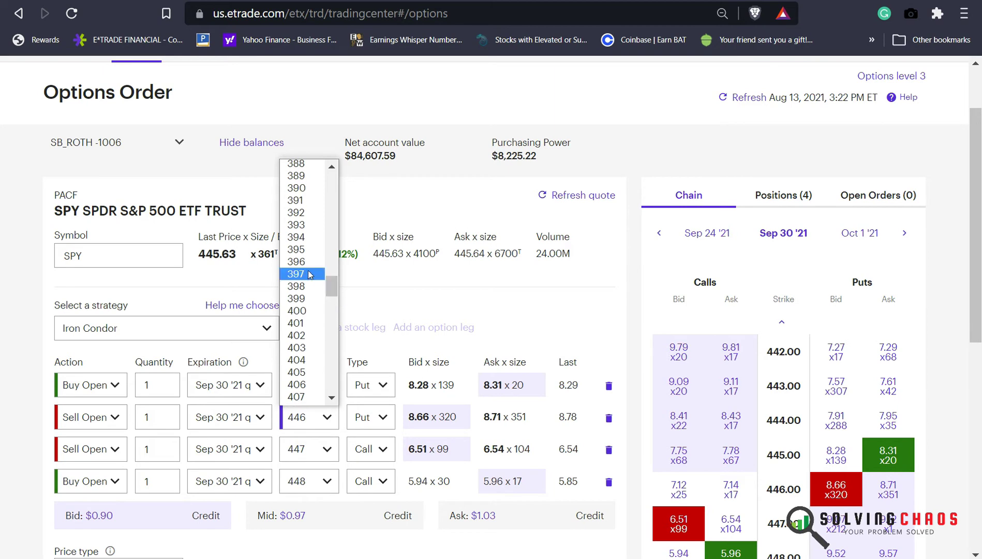
{"action": "left_click", "coordinate": [307, 249]}
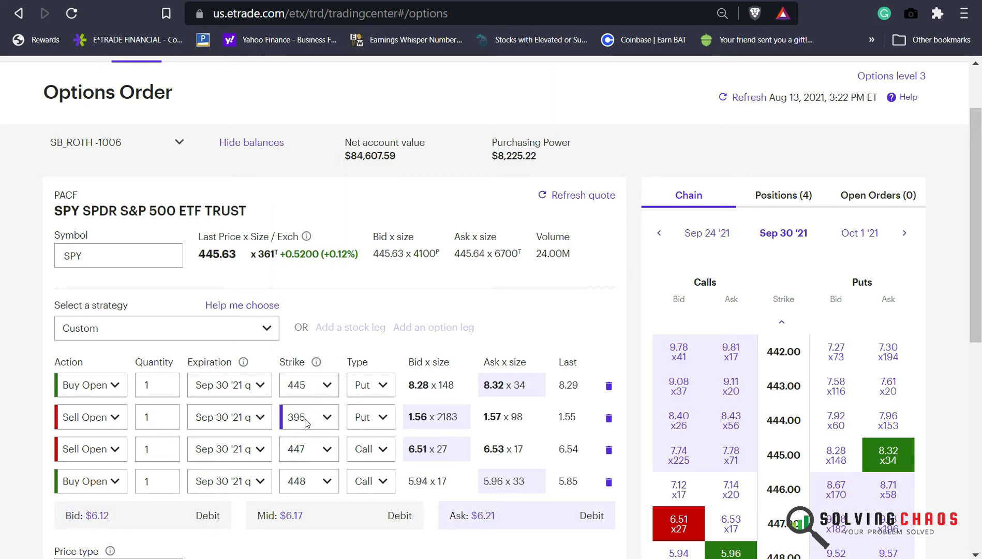
{"action": "left_click", "coordinate": [331, 387]}
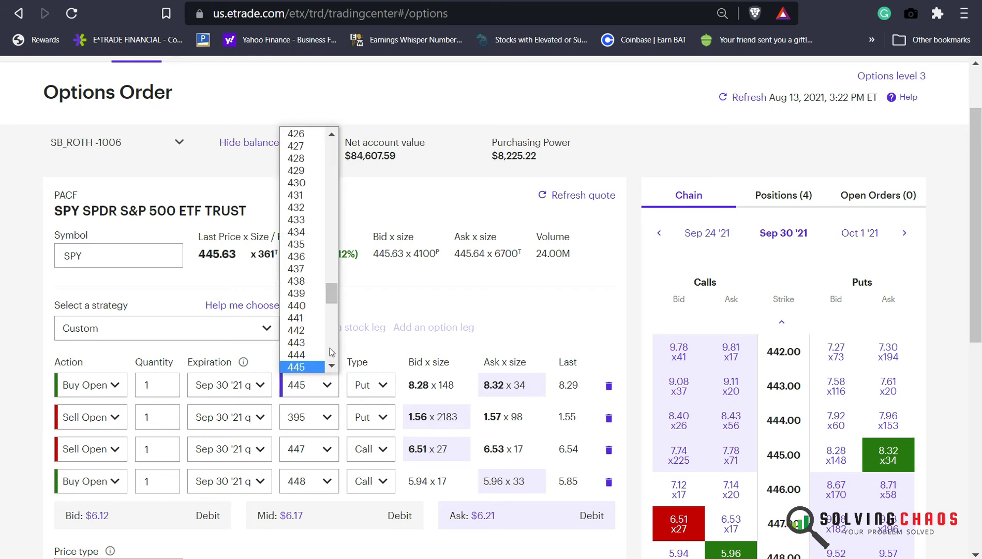
{"action": "left_click_drag", "start_coordinate": [332, 287], "coordinate": [333, 250]}
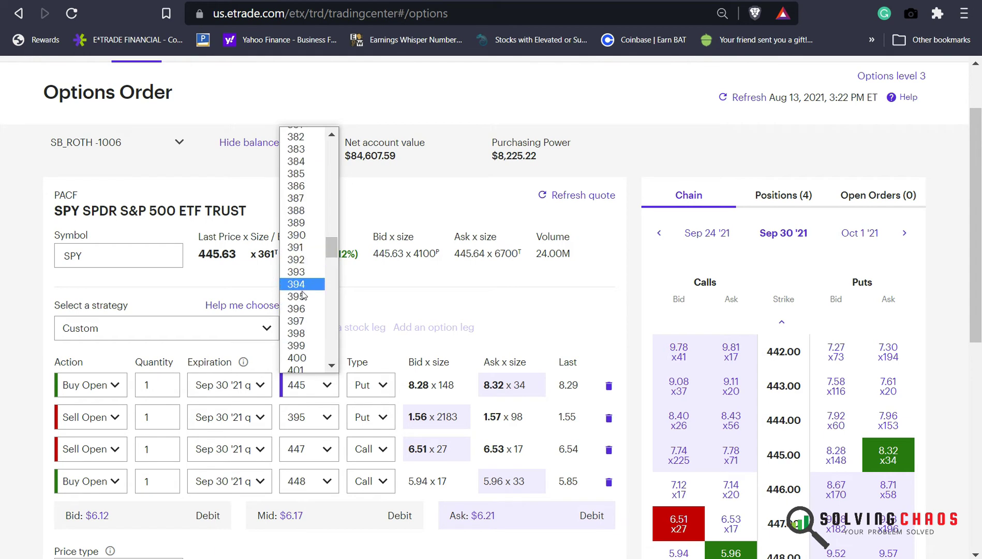
{"action": "left_click", "coordinate": [299, 173]}
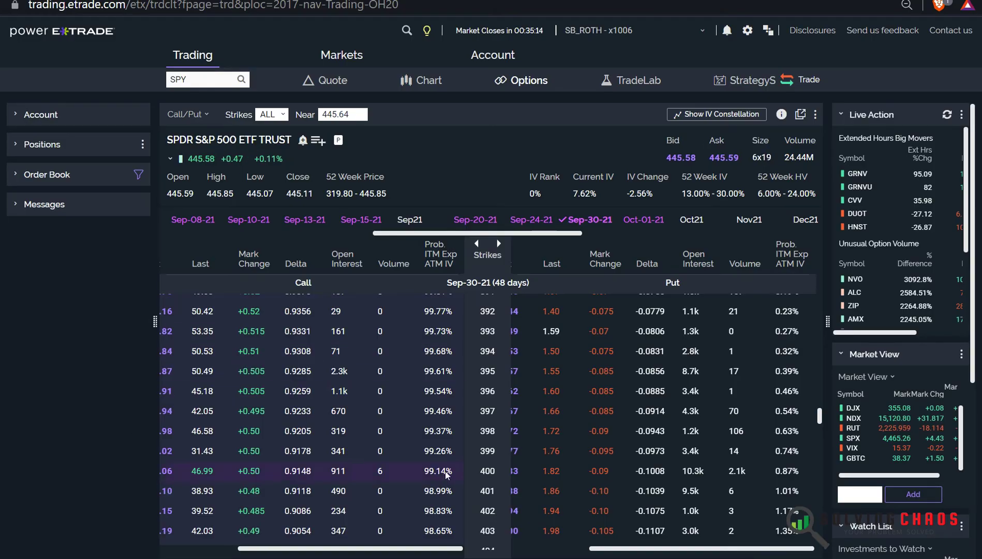
Scroll the Sep-30-21 chain to the 456–468 strikes and begin choosing the third leg's strike
{"action": "scroll", "coordinate": [455, 474], "scroll_direction": "down", "scroll_amount": 5}
{"action": "scroll", "coordinate": [445, 483], "scroll_direction": "down", "scroll_amount": 2}
{"action": "scroll", "coordinate": [435, 494], "scroll_direction": "down", "scroll_amount": 5}
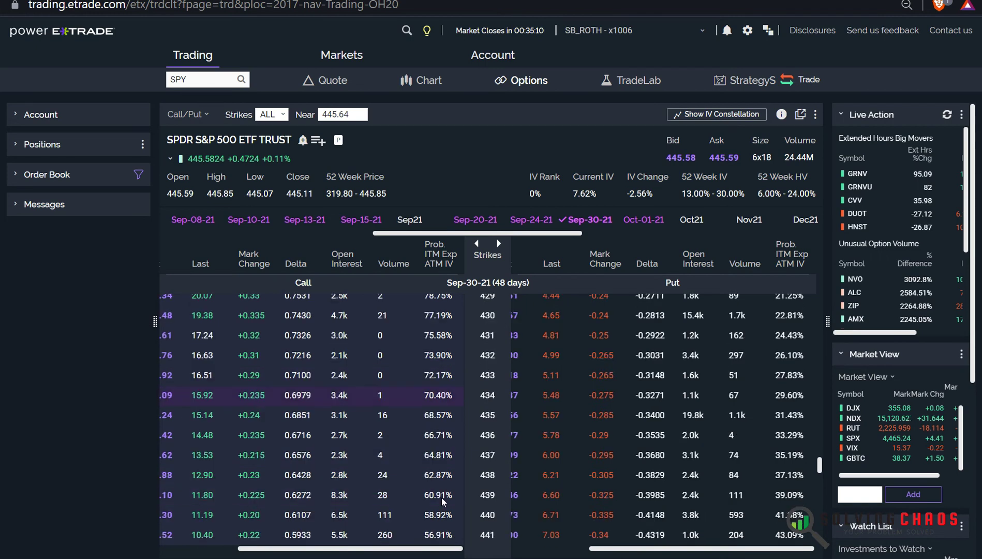
{"action": "scroll", "coordinate": [444, 493], "scroll_direction": "down", "scroll_amount": 6}
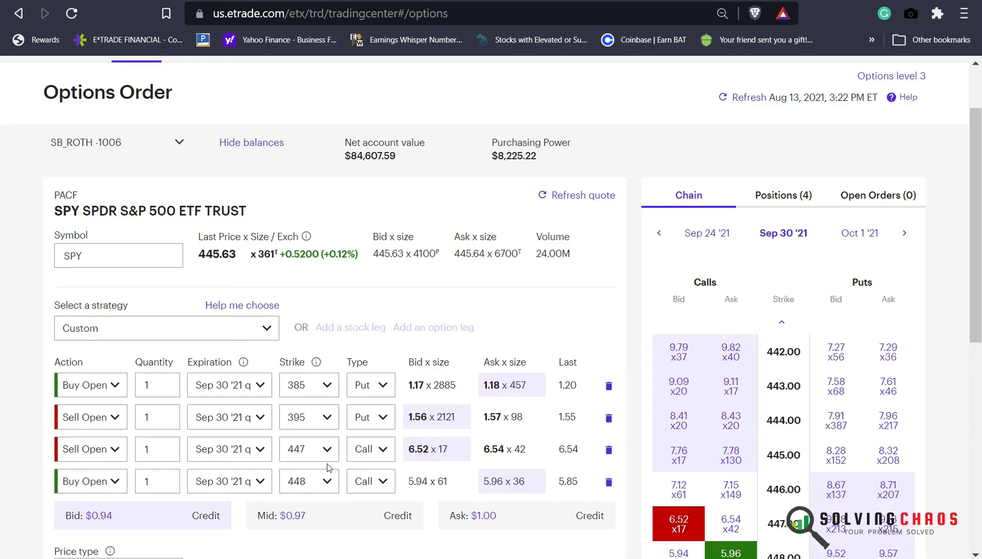
{"action": "left_click", "coordinate": [327, 449]}
{"action": "left_click", "coordinate": [331, 430]}
Set the call legs to a 465 short call and a 475 long call
{"action": "scroll", "coordinate": [332, 430], "scroll_direction": "down", "scroll_amount": 7}
{"action": "left_click", "coordinate": [297, 383]}
{"action": "left_click", "coordinate": [327, 481]}
{"action": "scroll", "coordinate": [329, 462], "scroll_direction": "down", "scroll_amount": 7}
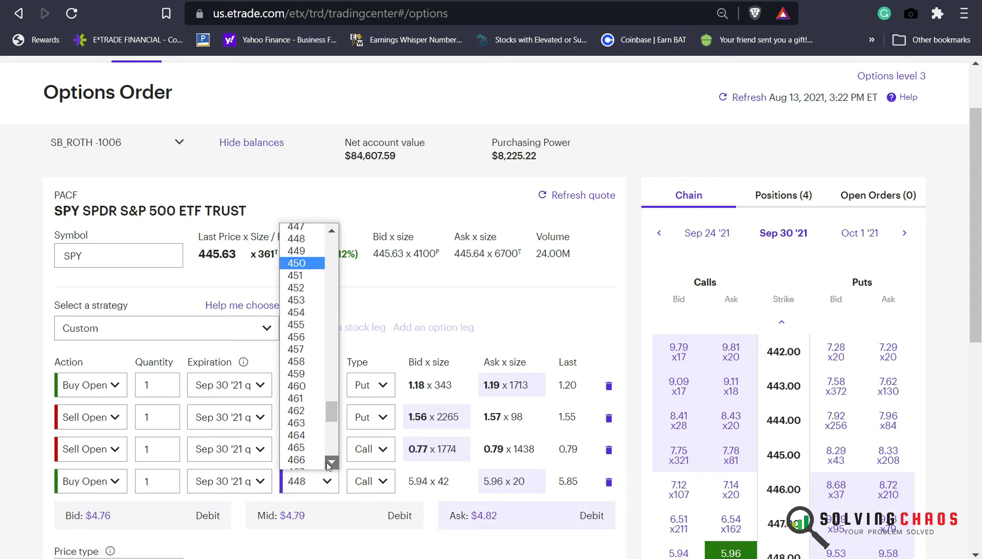
{"action": "scroll", "coordinate": [327, 463], "scroll_direction": "down", "scroll_amount": 2}
{"action": "scroll", "coordinate": [327, 463], "scroll_direction": "down", "scroll_amount": 2}
{"action": "left_click", "coordinate": [313, 438]}
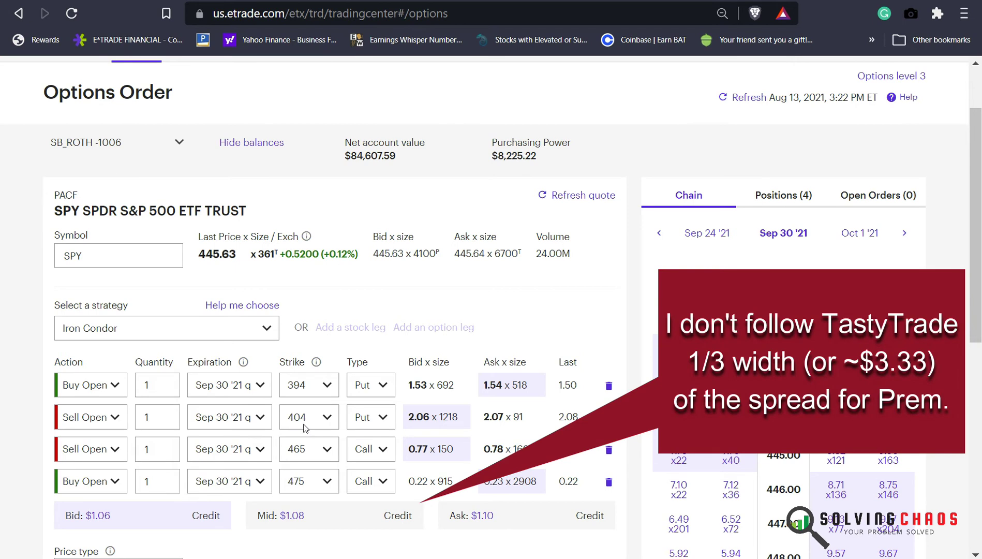
Set the quantity of all four condor legs to 5 contracts
{"action": "double_click", "coordinate": [164, 384]}
{"action": "type", "text": "5"}
{"action": "double_click", "coordinate": [156, 417]}
{"action": "type", "text": "5"}
{"action": "double_click", "coordinate": [155, 448]}
{"action": "type", "text": "5"}
{"action": "double_click", "coordinate": [147, 481]}
{"action": "type", "text": "5"}
{"action": "left_click", "coordinate": [3, 406]}
{"action": "scroll", "coordinate": [3, 406], "scroll_direction": "down", "scroll_amount": 2}
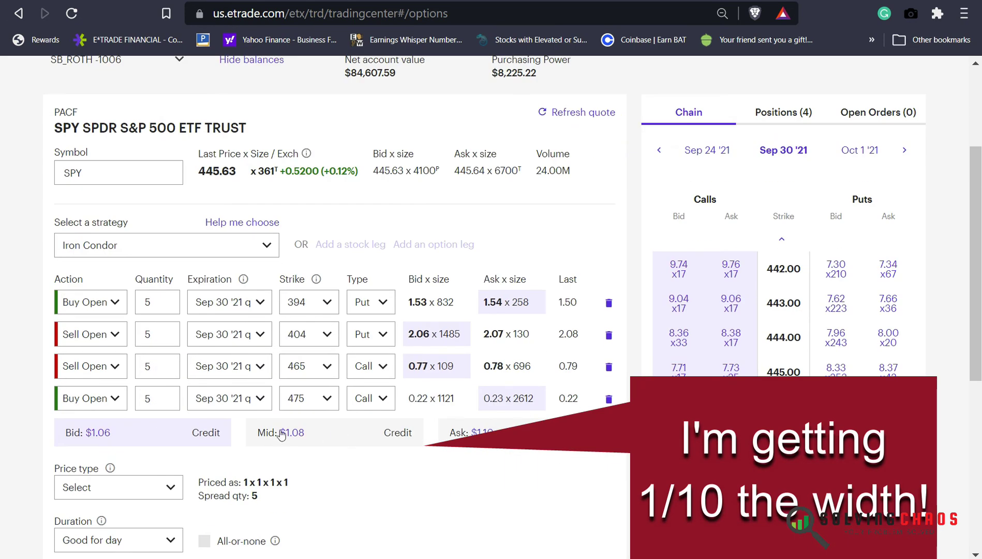
Price the order as a 1.08 net credit, good for 60 days
{"action": "left_click", "coordinate": [113, 493]}
{"action": "left_click", "coordinate": [88, 529]}
{"action": "scroll", "coordinate": [234, 410], "scroll_direction": "down", "scroll_amount": 2}
{"action": "left_click", "coordinate": [234, 409]}
{"action": "type", "text": "1.08"}
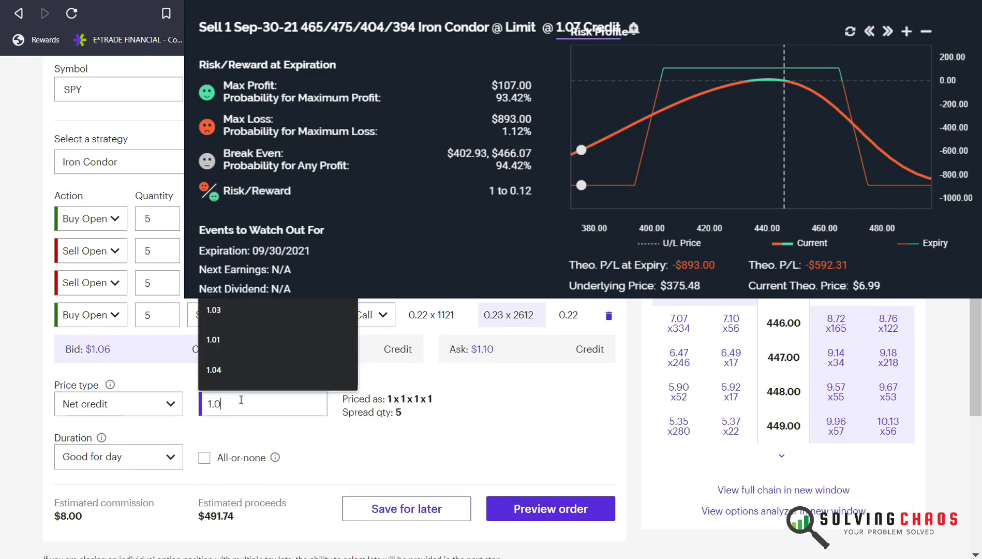
{"action": "left_click", "coordinate": [129, 453]}
{"action": "left_click", "coordinate": [133, 486]}
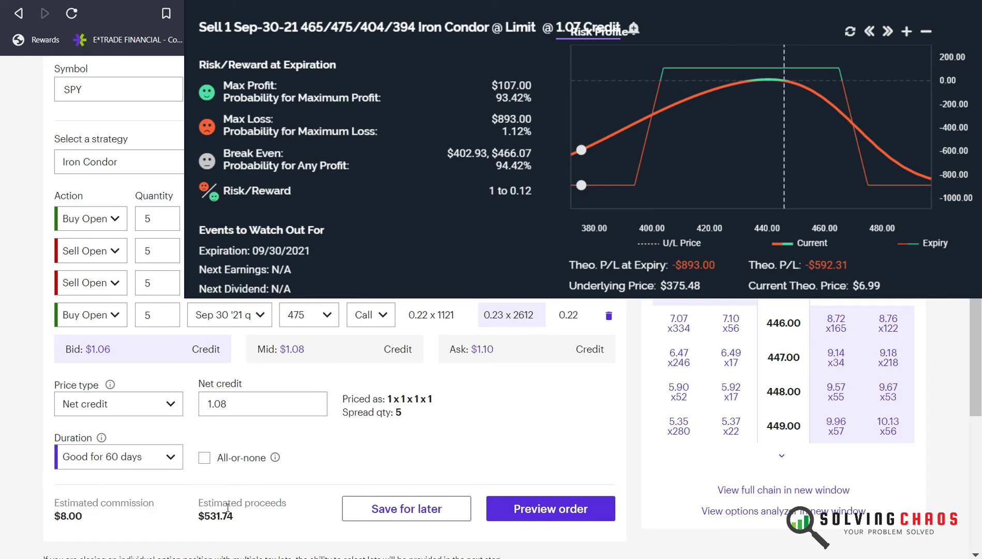
Preview the condor, check the $4,468.26 purchasing power impact and $531.74 proceeds, then place it
{"action": "left_click", "coordinate": [572, 510]}
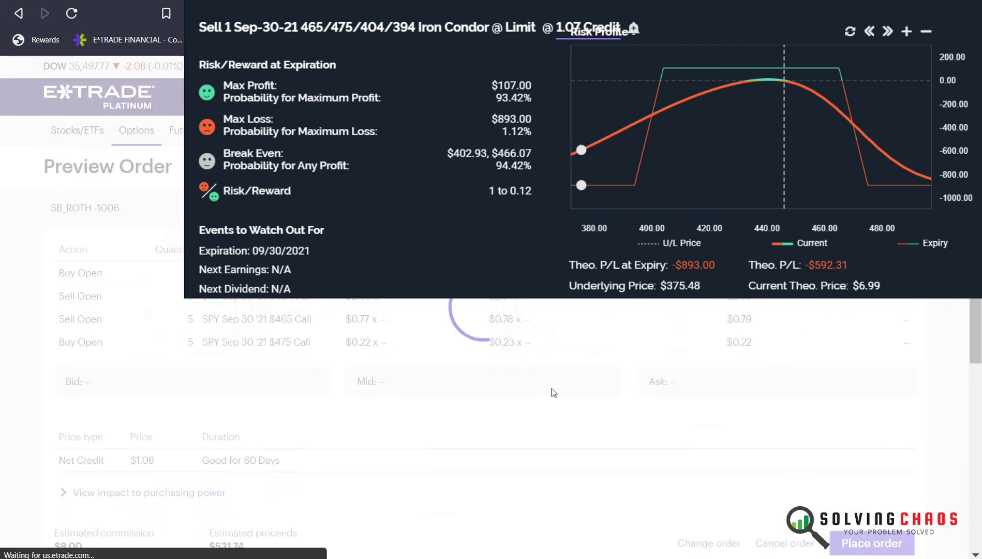
{"action": "scroll", "coordinate": [542, 400], "scroll_direction": "down", "scroll_amount": 2}
{"action": "left_click", "coordinate": [150, 487]}
{"action": "scroll", "coordinate": [514, 460], "scroll_direction": "down", "scroll_amount": 2}
{"action": "scroll", "coordinate": [288, 330], "scroll_direction": "up", "scroll_amount": 3}
{"action": "scroll", "coordinate": [222, 318], "scroll_direction": "down", "scroll_amount": 2}
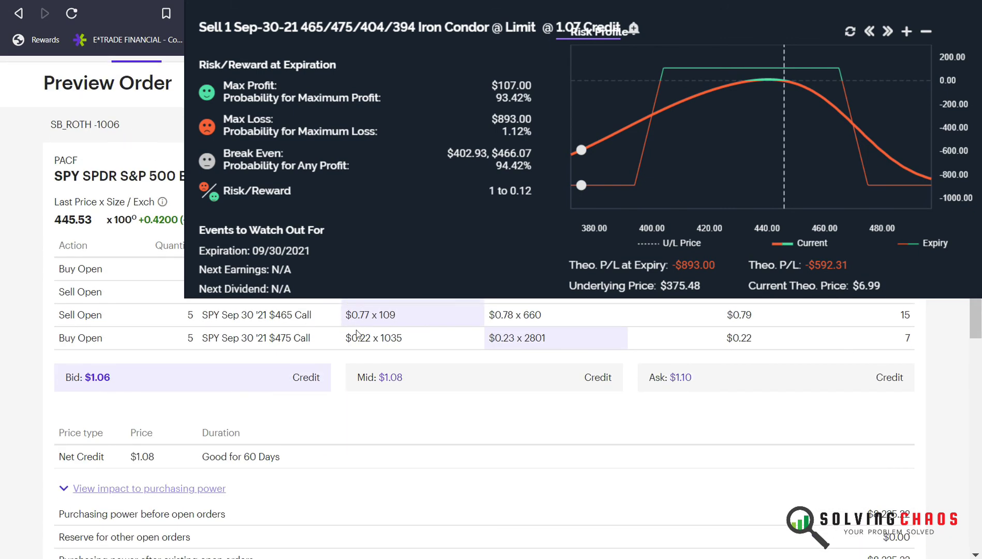
{"action": "scroll", "coordinate": [357, 333], "scroll_direction": "down", "scroll_amount": 3}
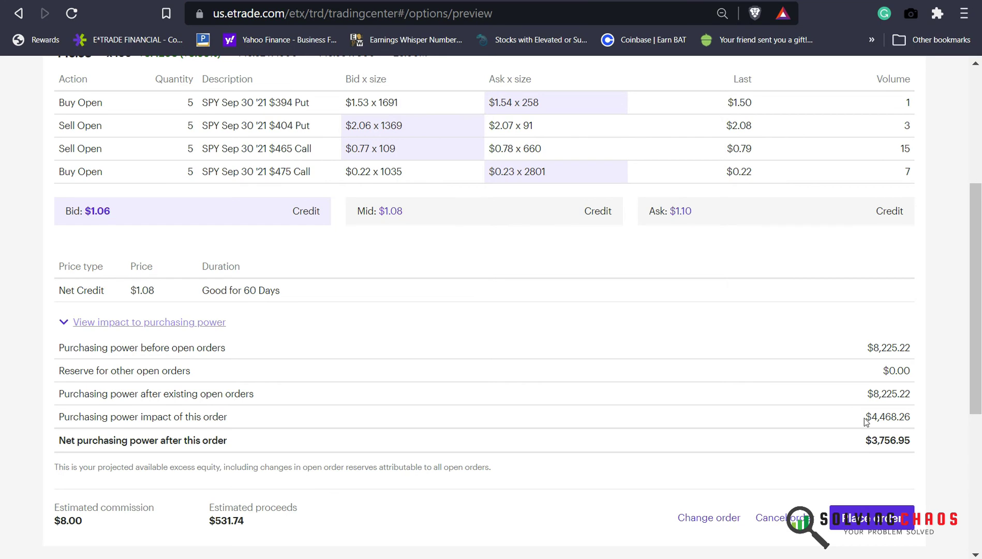
{"action": "left_click_drag", "start_coordinate": [865, 419], "coordinate": [903, 419]}
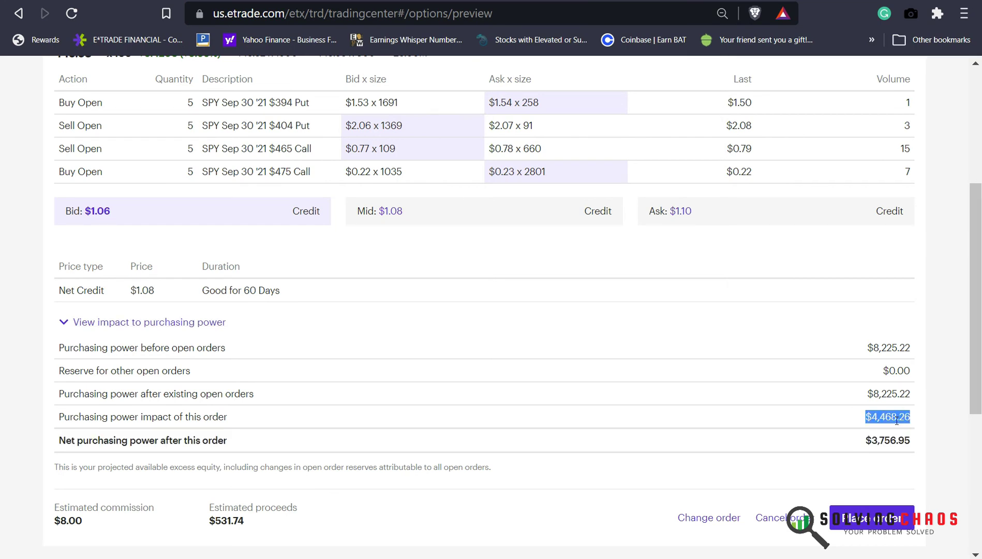
{"action": "left_click_drag", "start_coordinate": [245, 523], "coordinate": [206, 524]}
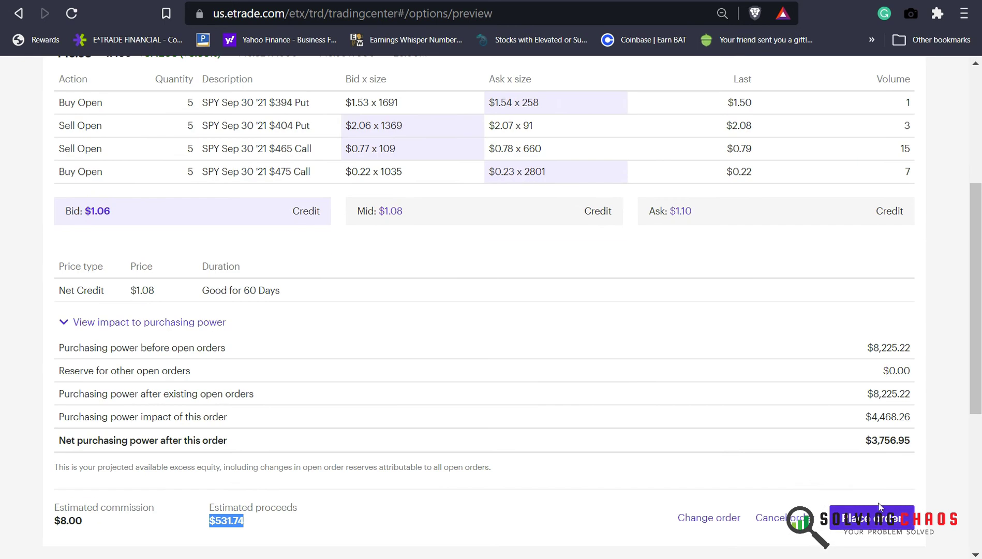
{"action": "left_click", "coordinate": [879, 507]}
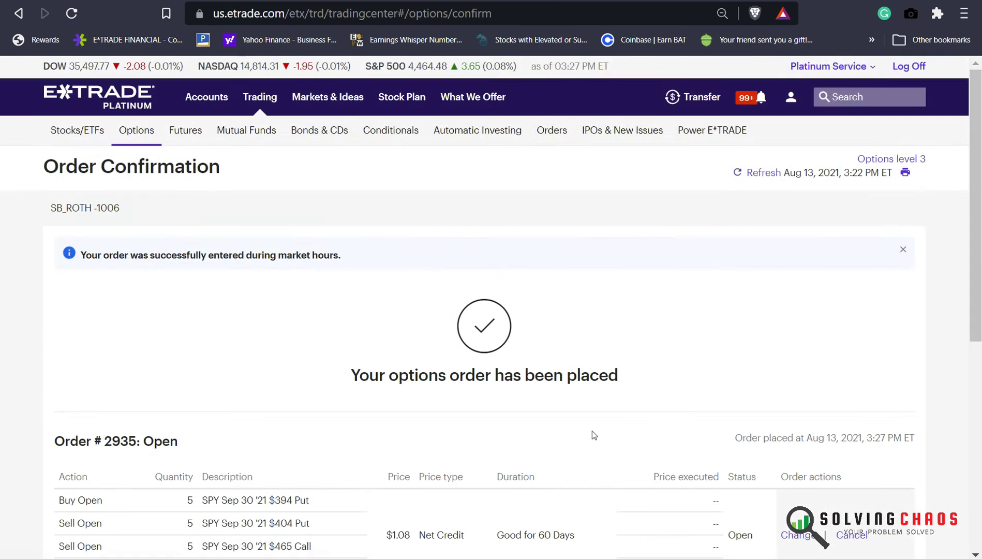
Refresh Open Orders and open the SPY iron condor order for changing
{"action": "scroll", "coordinate": [356, 476], "scroll_direction": "down", "scroll_amount": 3}
{"action": "left_click", "coordinate": [864, 462]}
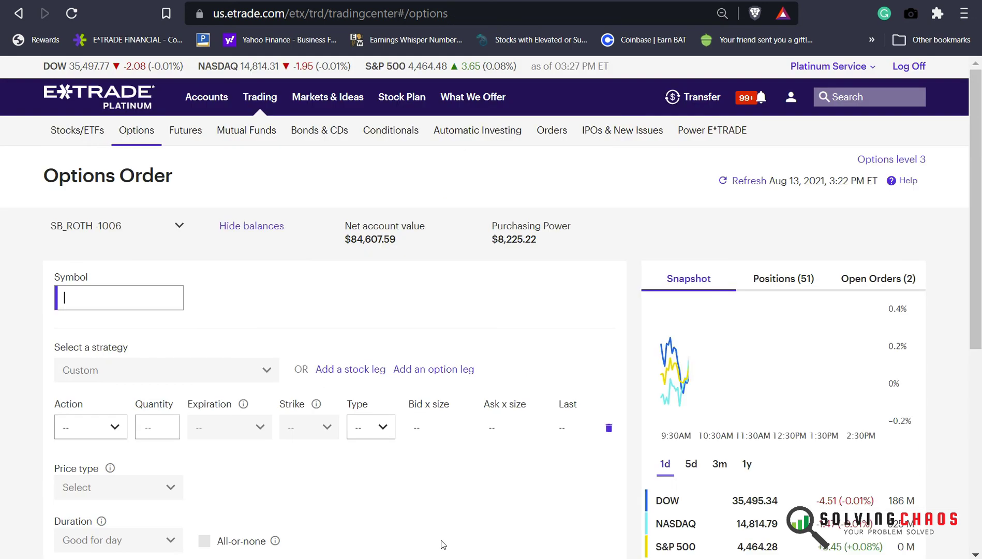
{"action": "left_click", "coordinate": [878, 278]}
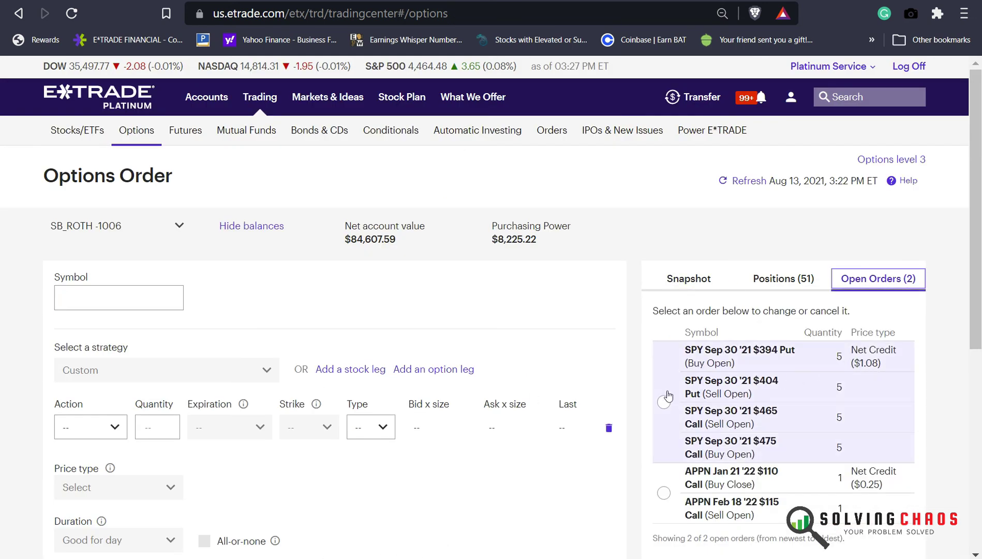
{"action": "left_click", "coordinate": [745, 185]}
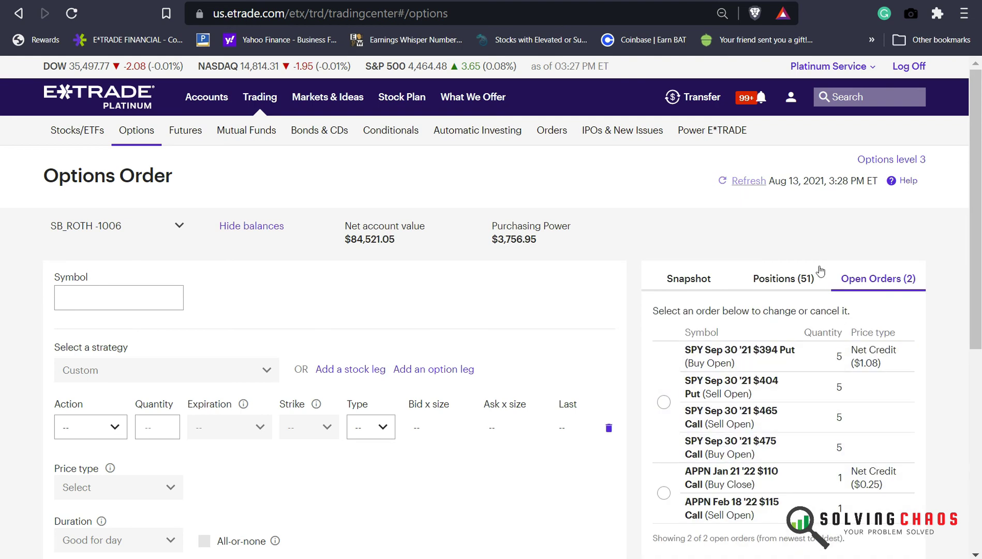
{"action": "left_click", "coordinate": [664, 402]}
{"action": "scroll", "coordinate": [753, 402], "scroll_direction": "down", "scroll_amount": 2}
{"action": "left_click", "coordinate": [745, 489]}
{"action": "scroll", "coordinate": [440, 438], "scroll_direction": "down", "scroll_amount": 3}
{"action": "scroll", "coordinate": [393, 466], "scroll_direction": "down", "scroll_amount": 4}
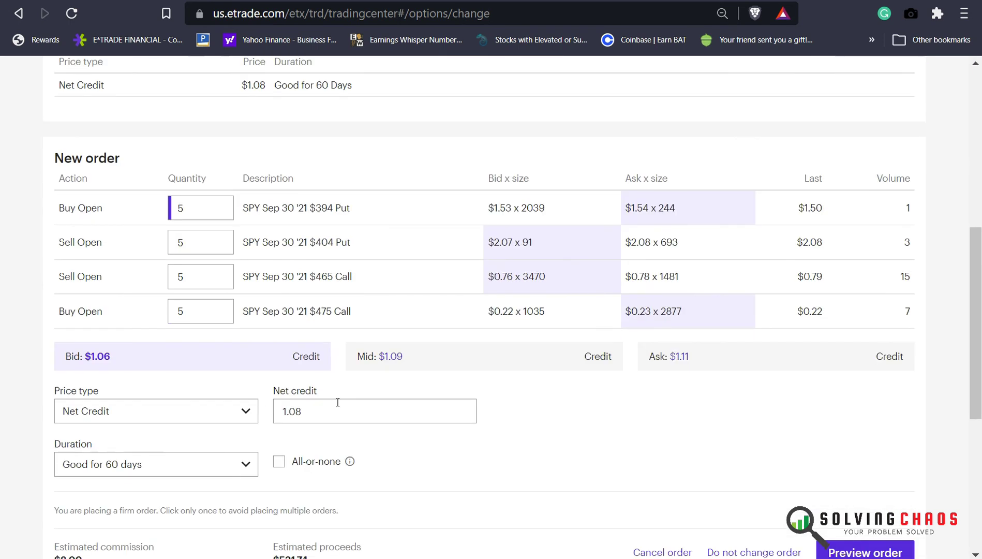
Change the net credit from 1.08 to 1.07, preview, and submit the order
{"action": "left_click", "coordinate": [339, 410]}
{"action": "key", "text": "BackSpace"}
{"action": "type", "text": "7"}
{"action": "left_click", "coordinate": [865, 552]}
{"action": "scroll", "coordinate": [872, 524], "scroll_direction": "down", "scroll_amount": 2}
{"action": "left_click", "coordinate": [872, 524]}
Reload Open Orders, reopen the SPY order, and resubmit it at a $1.07 credit
{"action": "scroll", "coordinate": [888, 526], "scroll_direction": "down", "scroll_amount": 2}
{"action": "left_click", "coordinate": [870, 458]}
{"action": "left_click", "coordinate": [878, 279]}
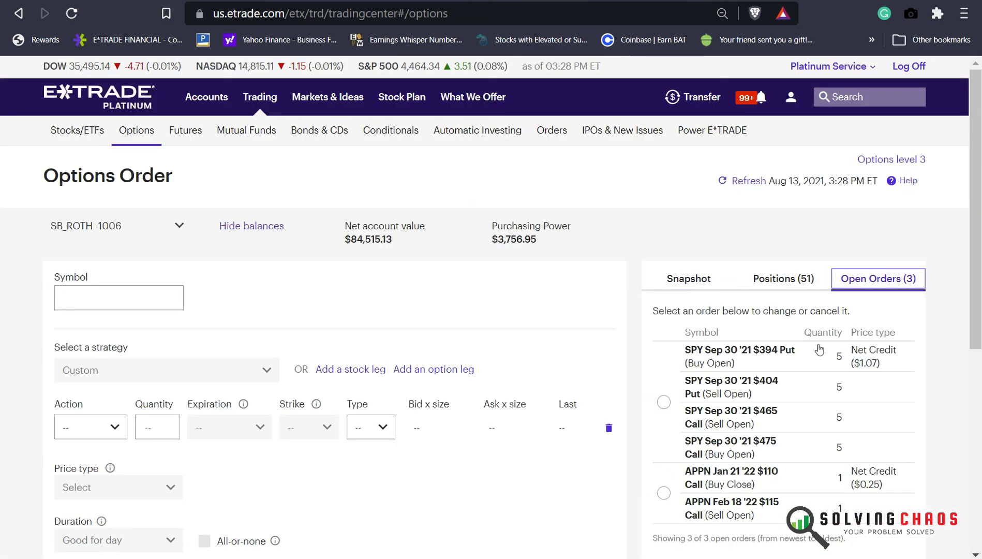
{"action": "left_click", "coordinate": [740, 182]}
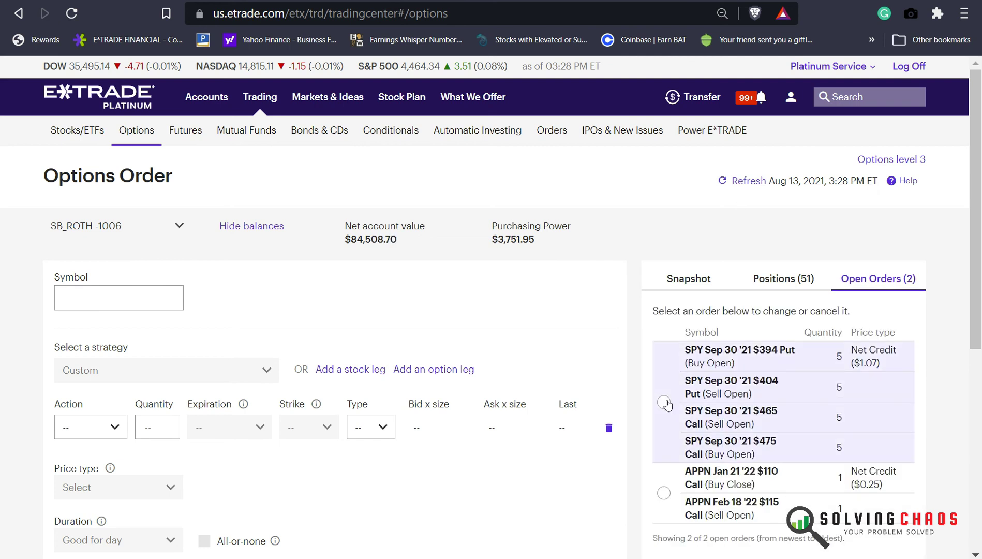
{"action": "scroll", "coordinate": [695, 395], "scroll_direction": "down", "scroll_amount": 2}
{"action": "left_click", "coordinate": [717, 482]}
{"action": "scroll", "coordinate": [774, 399], "scroll_direction": "down", "scroll_amount": 8}
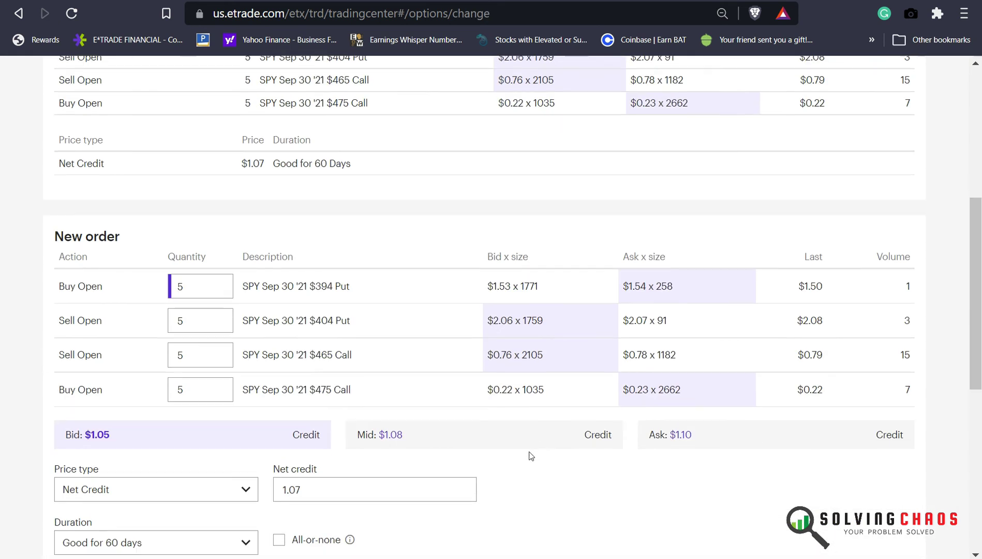
{"action": "left_click", "coordinate": [870, 479]}
{"action": "scroll", "coordinate": [870, 414], "scroll_direction": "down", "scroll_amount": 6}
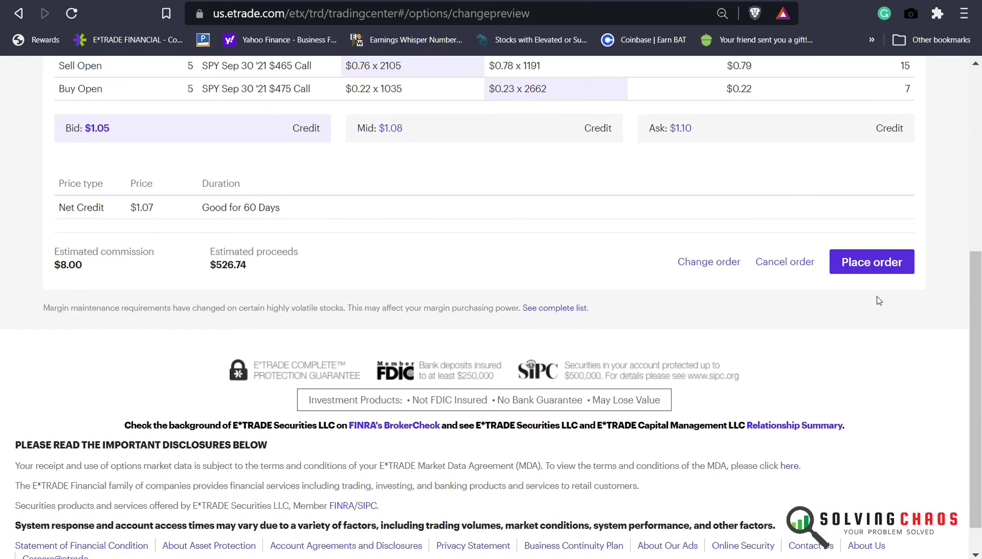
{"action": "left_click", "coordinate": [871, 262]}
Return to Open Orders and check the SPY condor's status after the $1.07 resubmission
{"action": "scroll", "coordinate": [857, 387], "scroll_direction": "down", "scroll_amount": 5}
{"action": "left_click", "coordinate": [848, 376]}
{"action": "left_click", "coordinate": [860, 283]}
{"action": "left_click", "coordinate": [665, 403]}
{"action": "scroll", "coordinate": [683, 417], "scroll_direction": "down", "scroll_amount": 4}
{"action": "scroll", "coordinate": [688, 422], "scroll_direction": "down", "scroll_amount": 1}
{"action": "left_click", "coordinate": [712, 321]}
{"action": "scroll", "coordinate": [459, 372], "scroll_direction": "down", "scroll_amount": 6}
{"action": "scroll", "coordinate": [457, 372], "scroll_direction": "up", "scroll_amount": 6}
{"action": "mouse_move", "coordinate": [746, 105]}
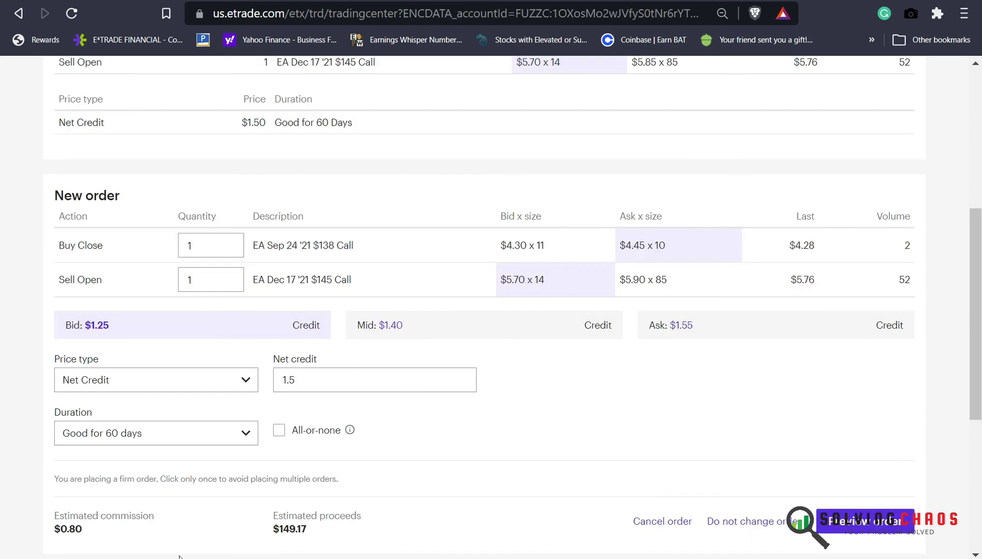
Review the EA roll order's legs, including the closing $138 call
{"action": "scroll", "coordinate": [254, 471], "scroll_direction": "up", "scroll_amount": 2}
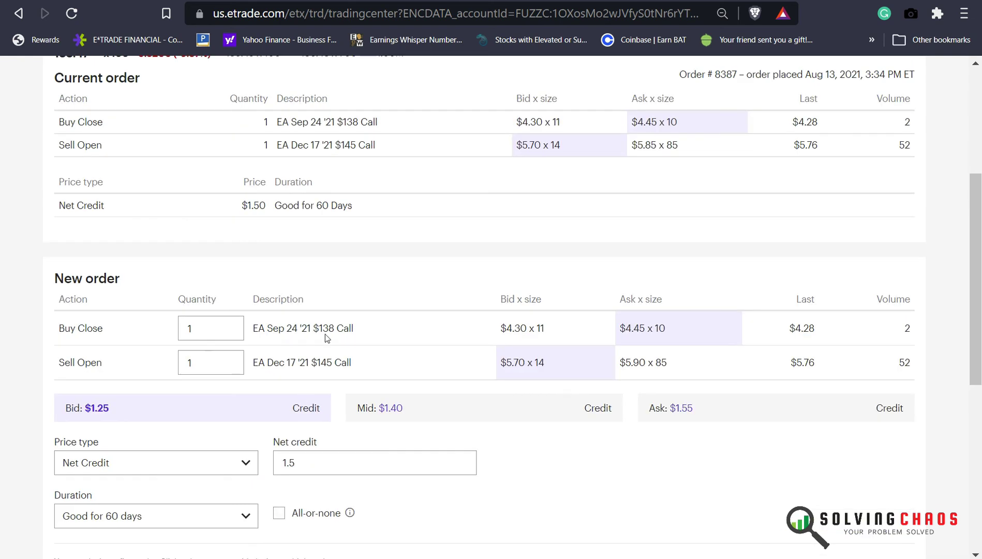
{"action": "scroll", "coordinate": [322, 330], "scroll_direction": "up", "scroll_amount": 2}
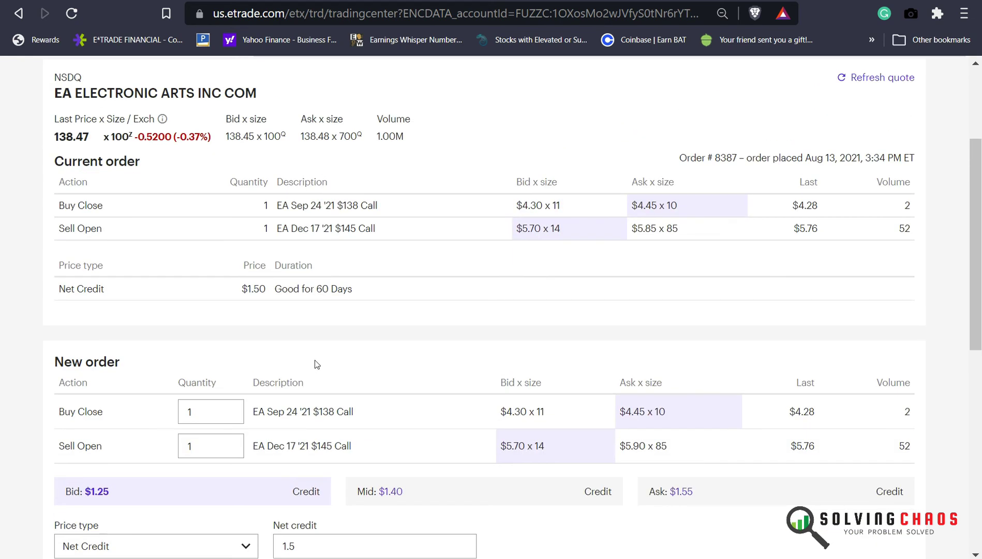
{"action": "scroll", "coordinate": [316, 363], "scroll_direction": "down", "scroll_amount": 2}
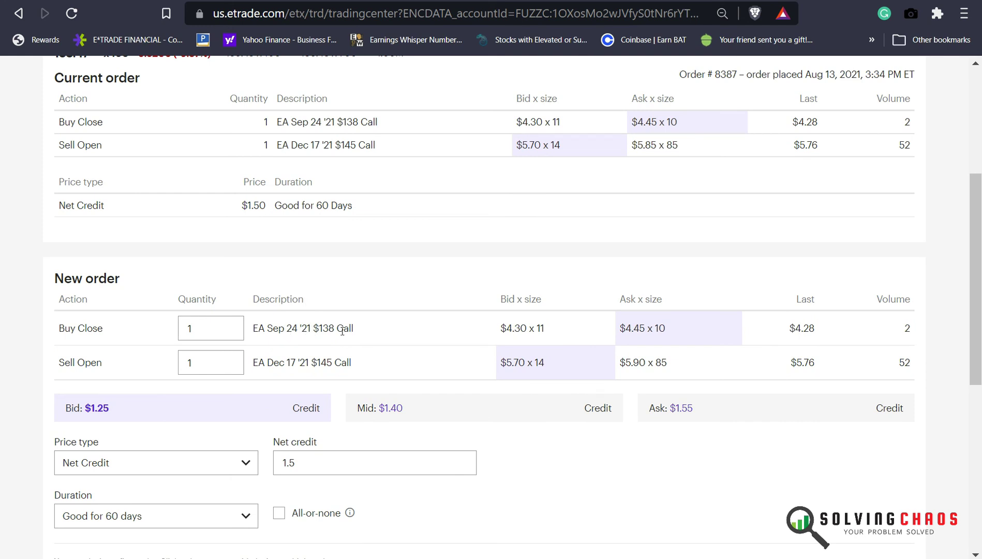
{"action": "left_click_drag", "start_coordinate": [314, 329], "coordinate": [356, 337]}
{"action": "scroll", "coordinate": [340, 342], "scroll_direction": "up", "scroll_amount": 2}
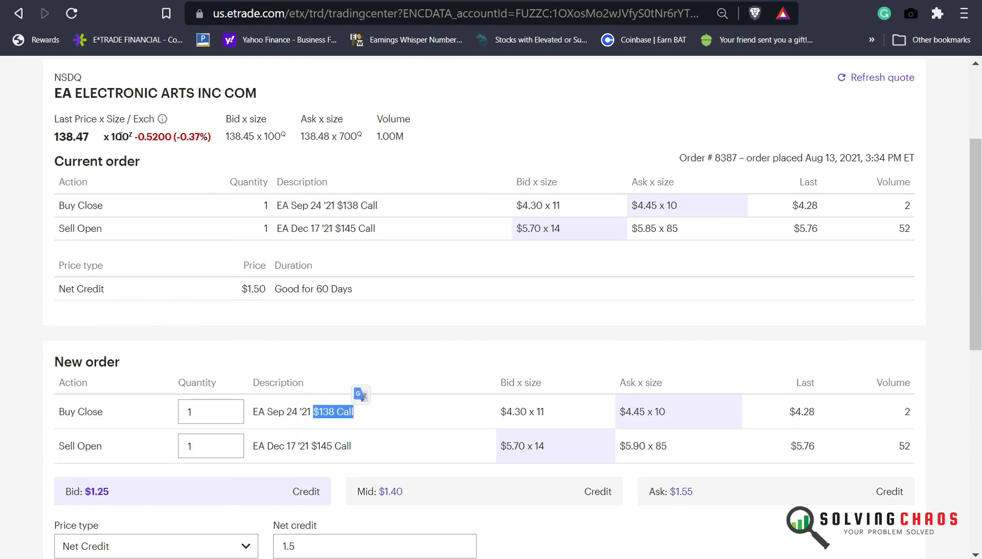
{"action": "scroll", "coordinate": [359, 423], "scroll_direction": "down", "scroll_amount": 2}
Lower the EA roll's net credit to 1.45, preview, and place the changed order
{"action": "left_click", "coordinate": [302, 460]}
{"action": "type", "text": "1.5"}
{"action": "key", "text": "BackSpace"}
{"action": "type", "text": "45"}
{"action": "scroll", "coordinate": [198, 439], "scroll_direction": "down", "scroll_amount": 2}
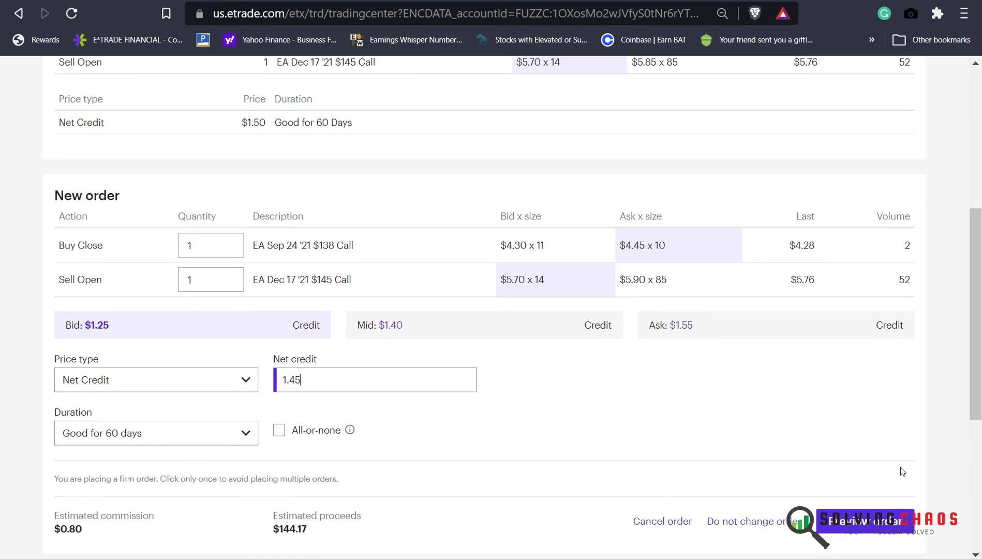
{"action": "left_click", "coordinate": [862, 520]}
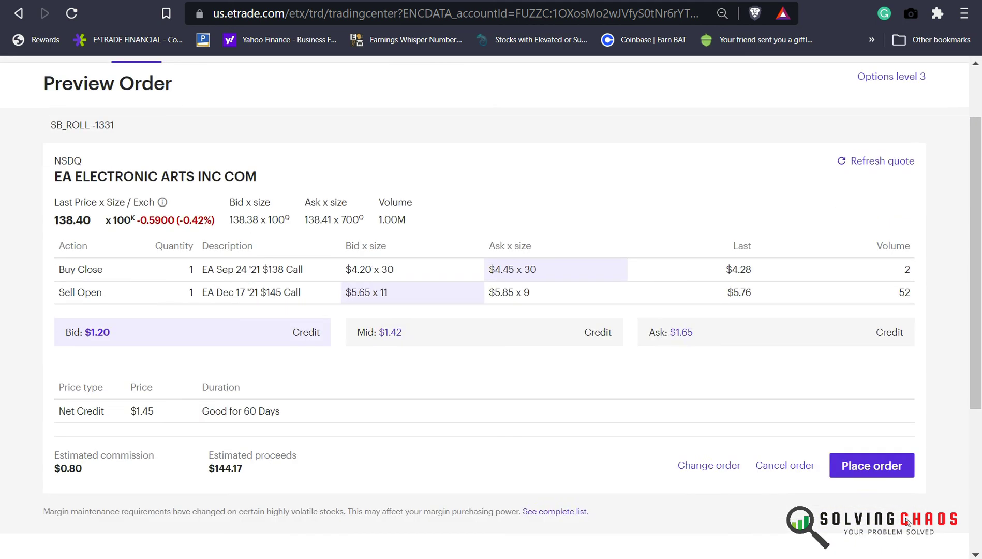
{"action": "left_click", "coordinate": [872, 464]}
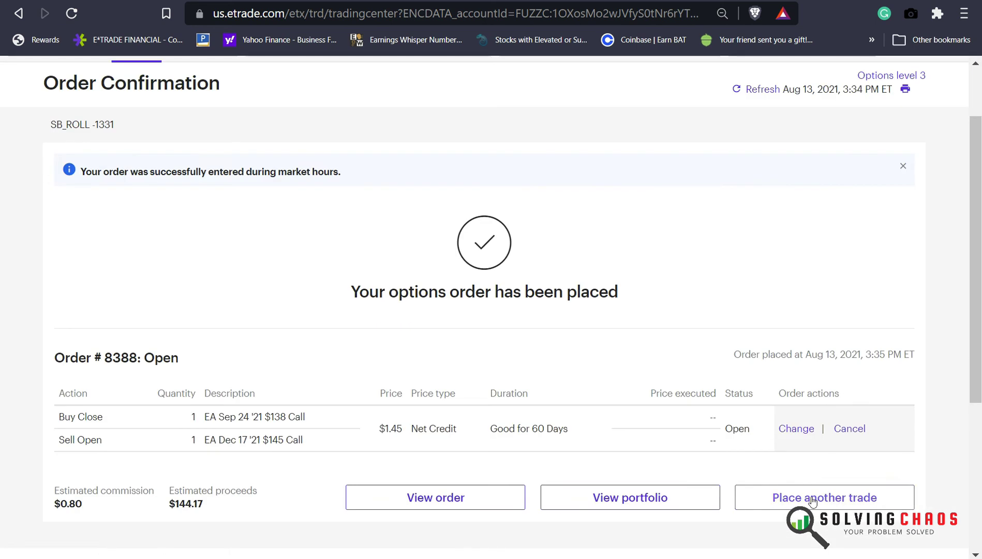
Preview and place the EA covered-call roll at a $1.40 net credit
{"action": "left_click", "coordinate": [811, 498]}
{"action": "left_click", "coordinate": [853, 279]}
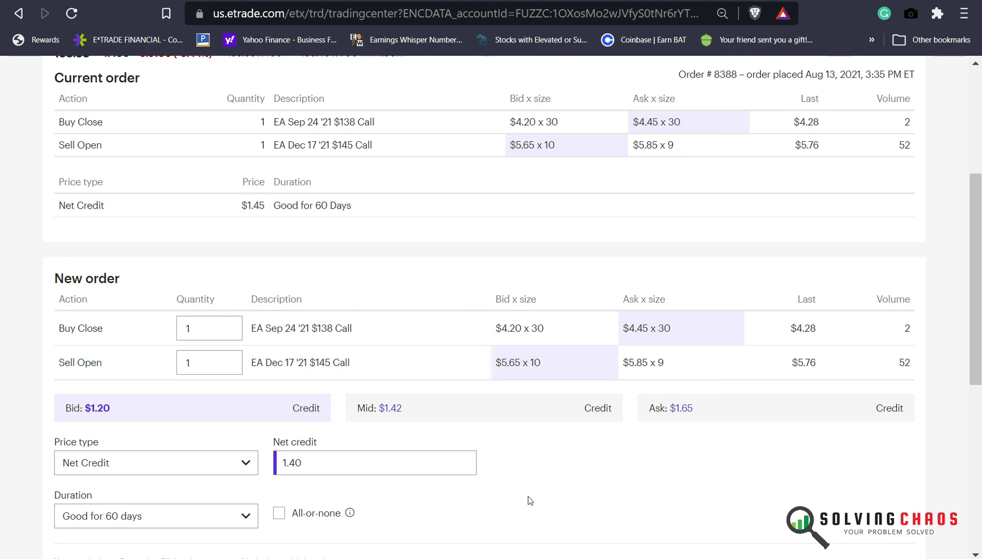
{"action": "scroll", "coordinate": [553, 495], "scroll_direction": "down", "scroll_amount": 1}
{"action": "left_click", "coordinate": [840, 534]}
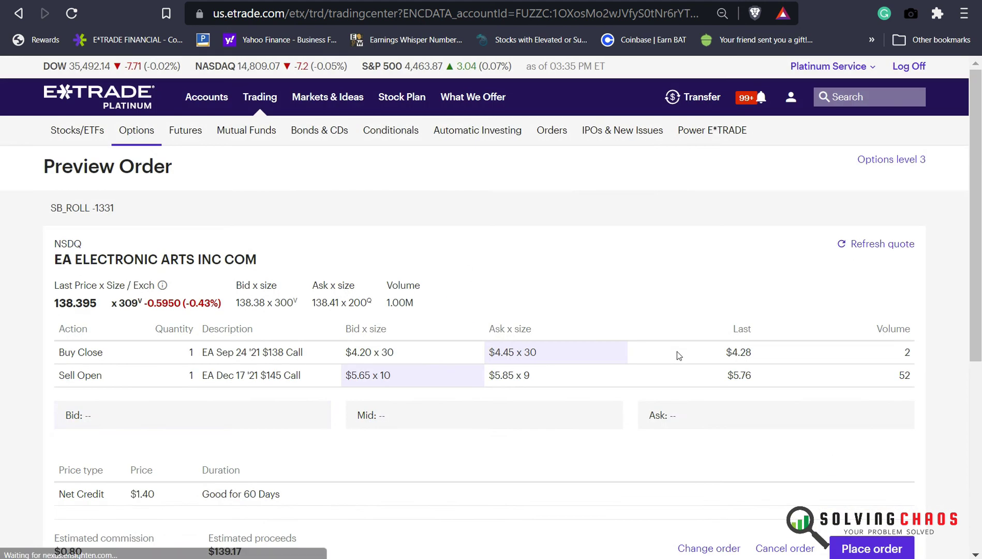
{"action": "scroll", "coordinate": [694, 365], "scroll_direction": "down", "scroll_amount": 2}
{"action": "left_click", "coordinate": [843, 403]}
Select the EA roll order again from the open orders list
{"action": "left_click", "coordinate": [793, 498]}
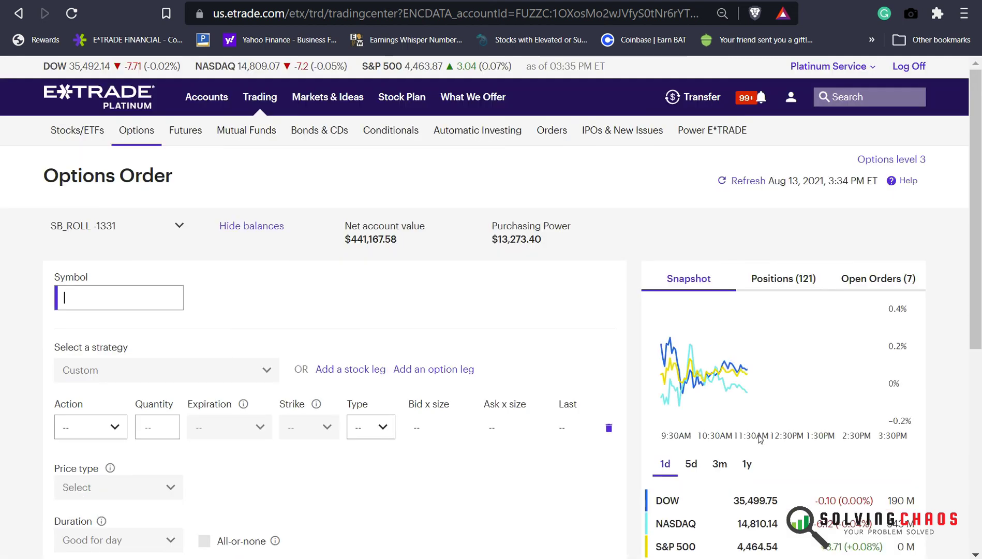
{"action": "left_click", "coordinate": [879, 278]}
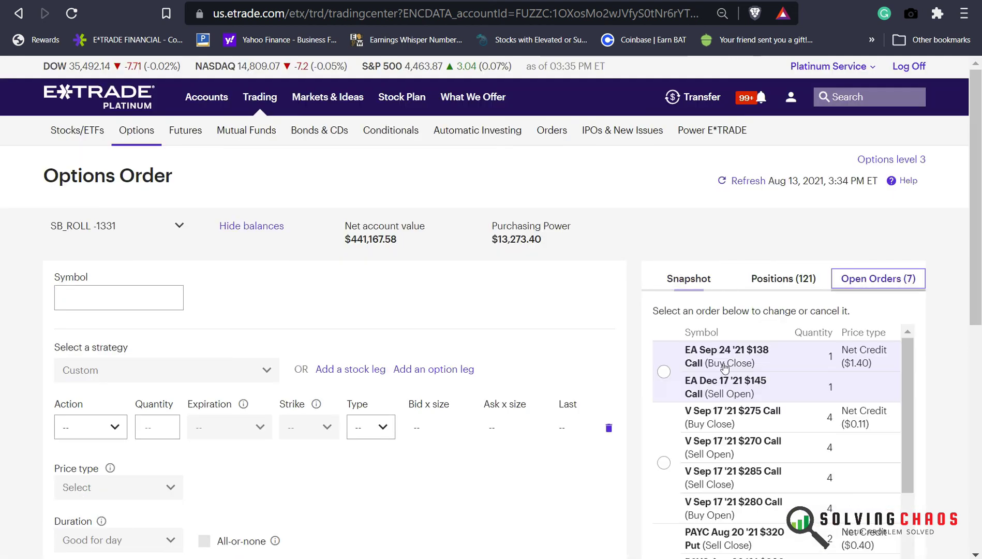
{"action": "left_click", "coordinate": [664, 372]}
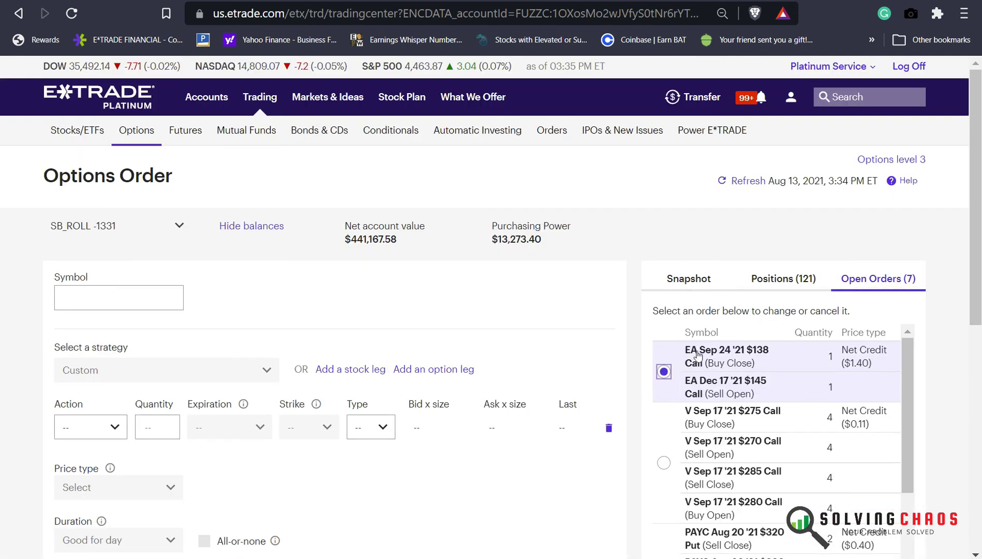
{"action": "scroll", "coordinate": [698, 356], "scroll_direction": "down", "scroll_amount": 8}
Open the EA roll order for changes and review the EA roll and SPY condor fills in the alerts inbox
{"action": "left_click", "coordinate": [704, 327]}
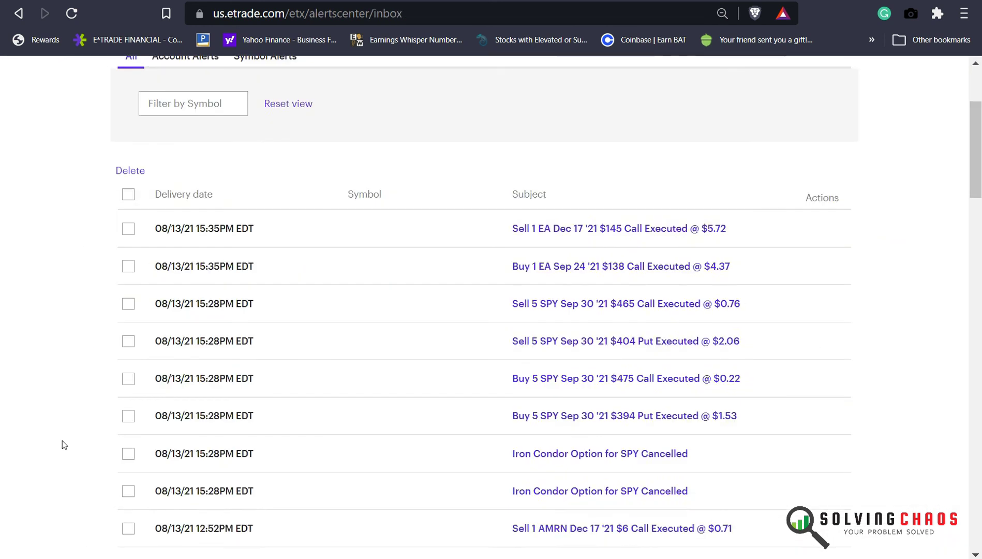
{"action": "scroll", "coordinate": [61, 441], "scroll_direction": "up", "scroll_amount": 3}
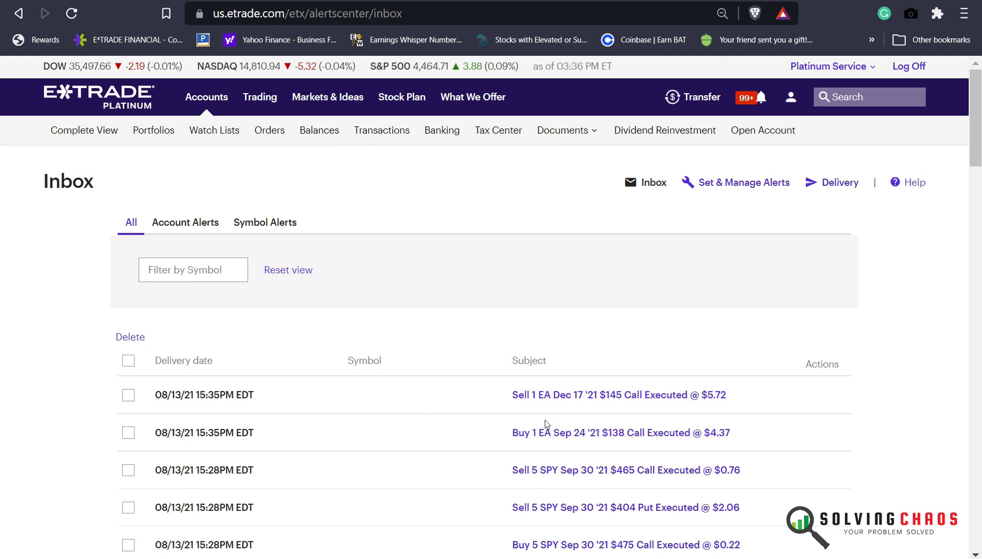
{"action": "scroll", "coordinate": [211, 397], "scroll_direction": "down", "scroll_amount": 2}
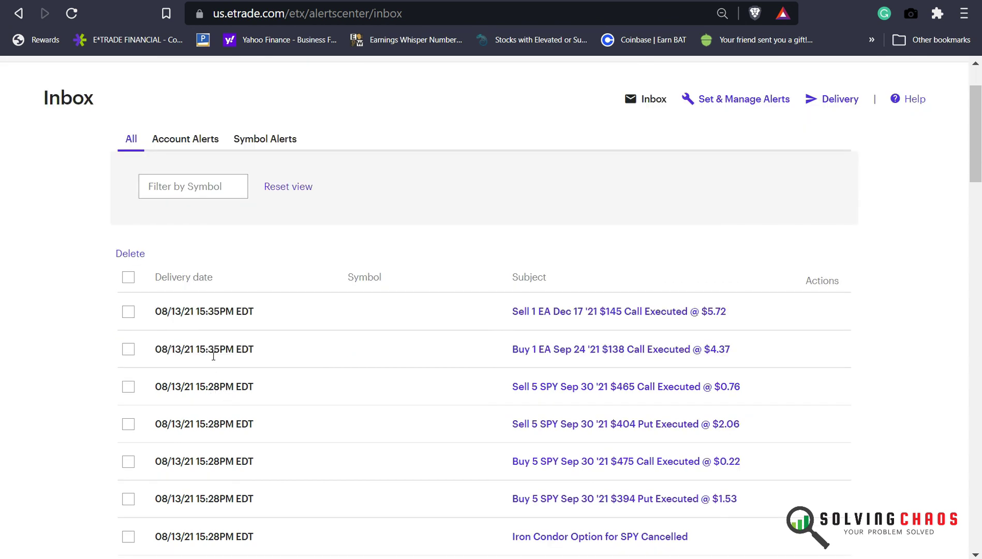